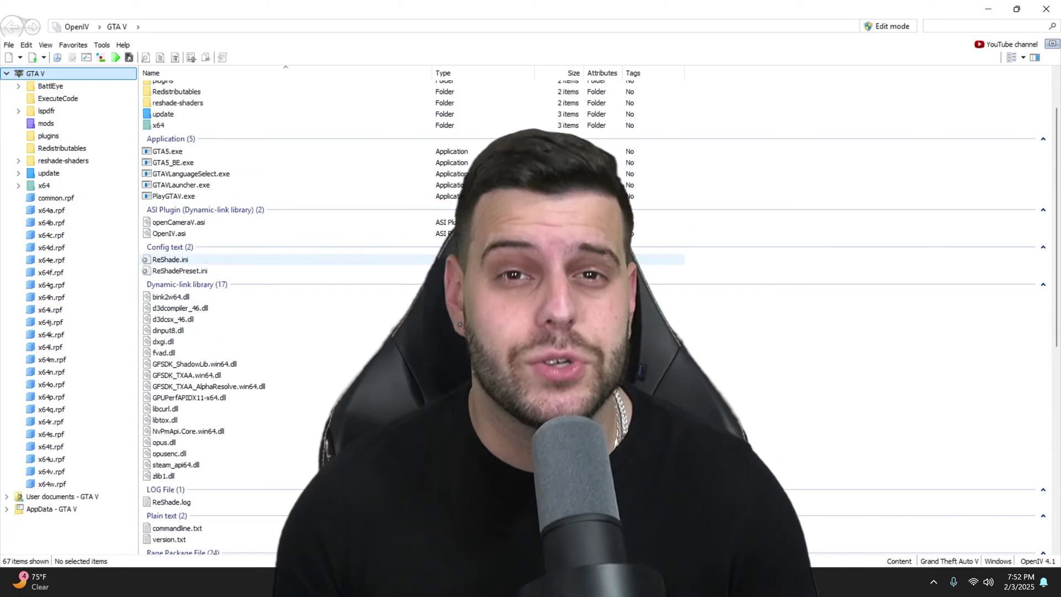
Step: Review ASI Loader and OpenIV.ASI in the ASI Manager, then enable Edit mode
{"action": "left_click", "coordinate": [86, 58]}
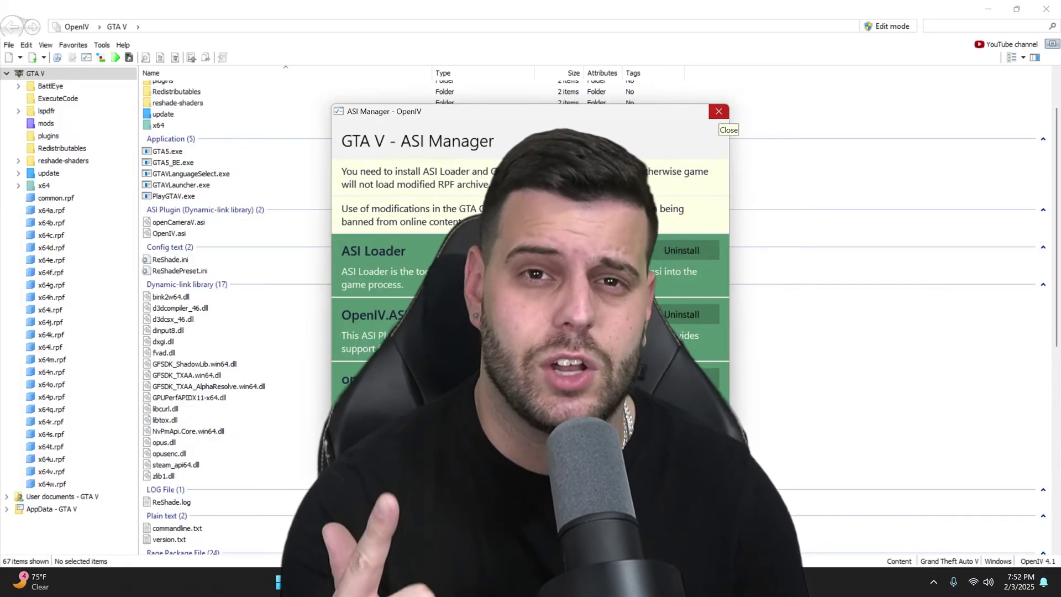
{"action": "left_click", "coordinate": [719, 111]}
{"action": "left_click", "coordinate": [888, 26]}
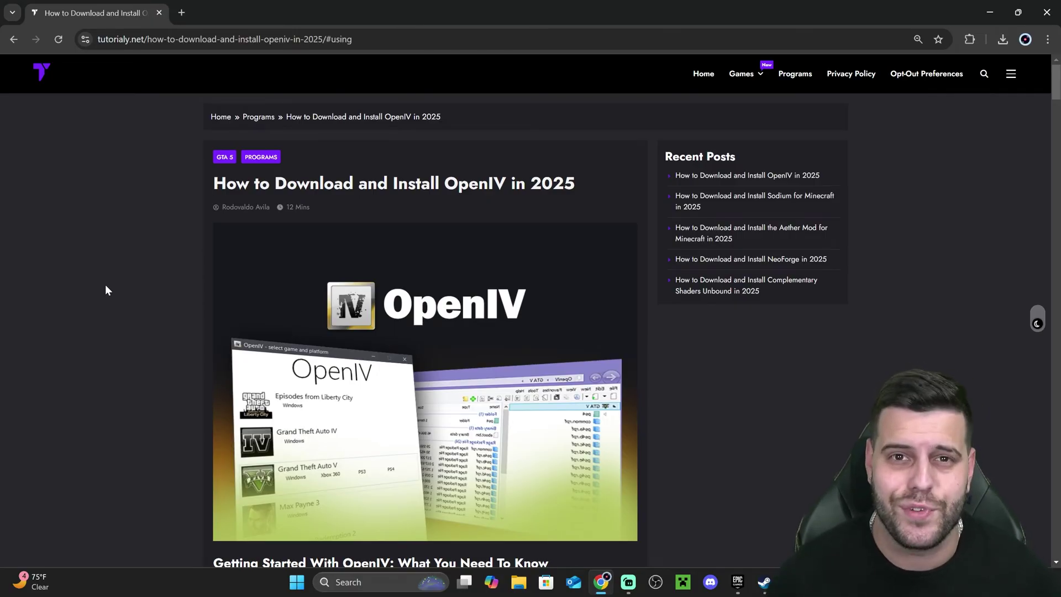
Step: Skim the tutorialy.net install guide and jump to its 'Step 1: Download OpenIV' section
{"action": "scroll", "coordinate": [341, 254], "scroll_direction": "down", "scroll_amount": 10}
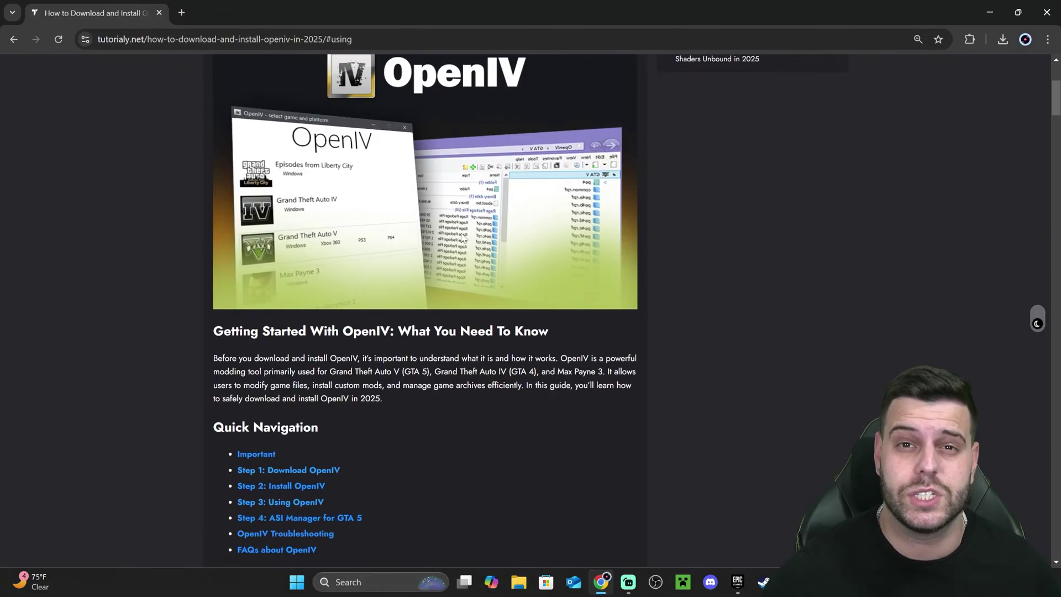
{"action": "scroll", "coordinate": [597, 259], "scroll_direction": "up", "scroll_amount": 10}
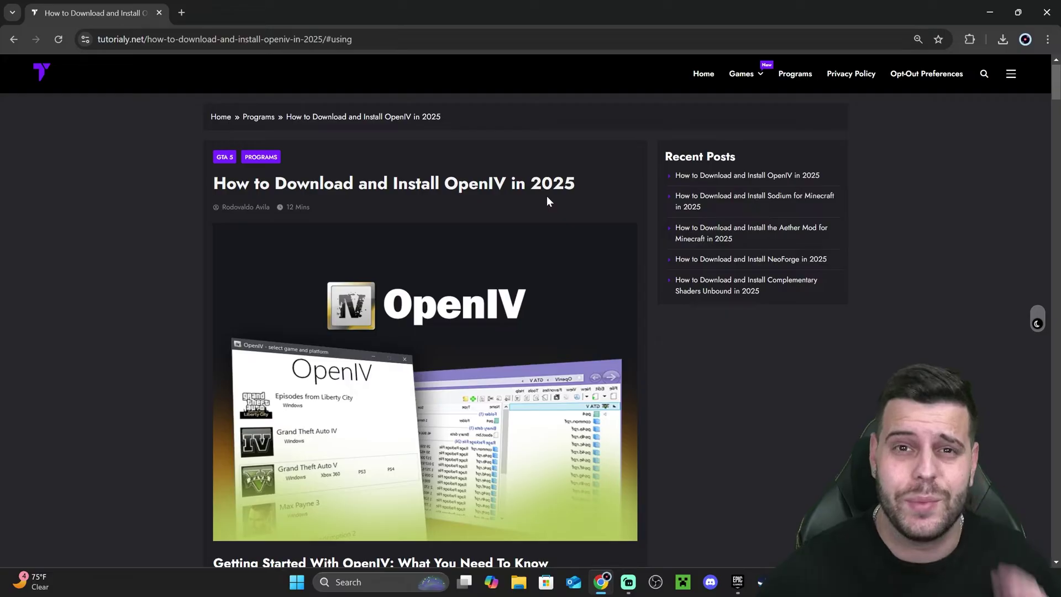
{"action": "scroll", "coordinate": [561, 221], "scroll_direction": "down", "scroll_amount": 7}
{"action": "scroll", "coordinate": [604, 232], "scroll_direction": "down", "scroll_amount": 20}
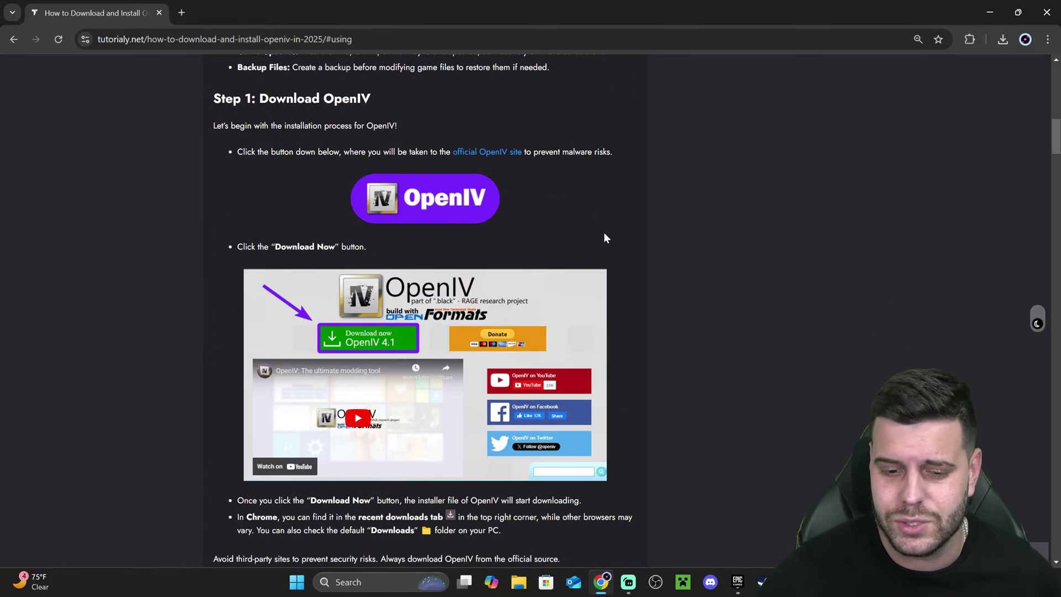
{"action": "scroll", "coordinate": [632, 229], "scroll_direction": "down", "scroll_amount": 5}
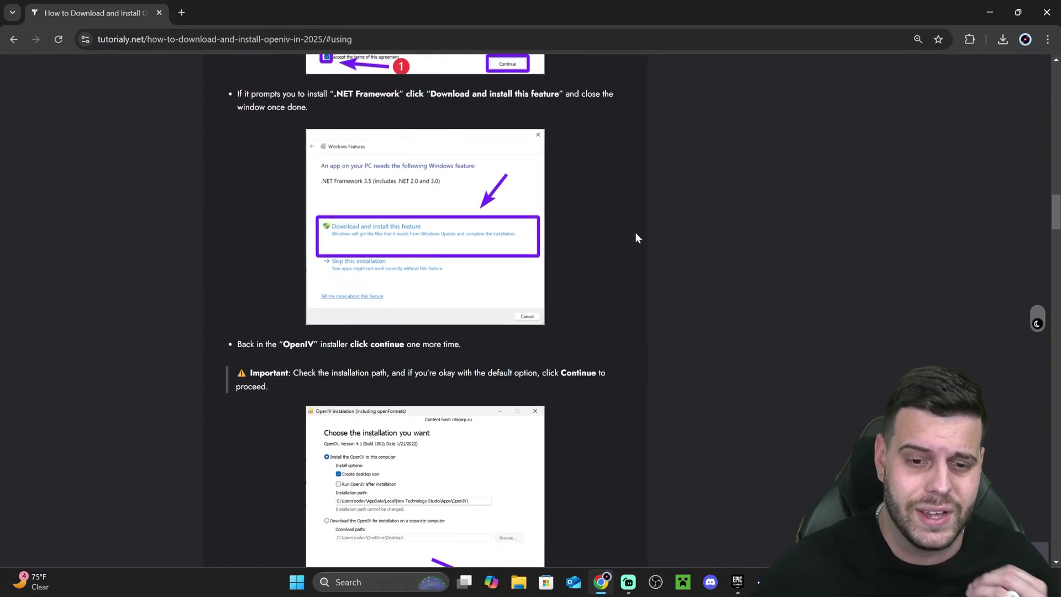
{"action": "scroll", "coordinate": [602, 251], "scroll_direction": "up", "scroll_amount": 20}
{"action": "scroll", "coordinate": [539, 250], "scroll_direction": "up", "scroll_amount": 1}
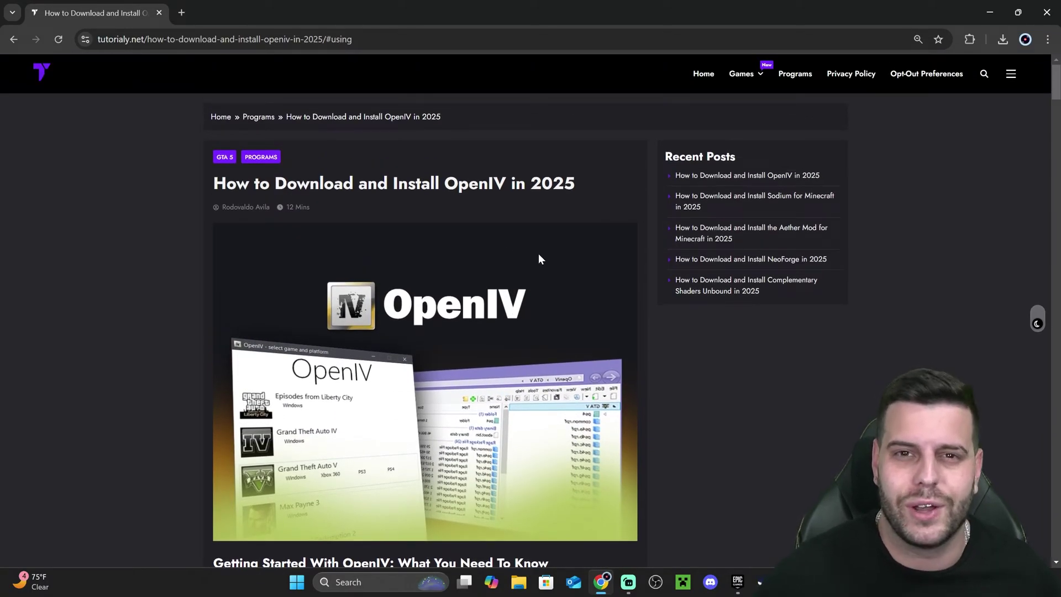
{"action": "scroll", "coordinate": [546, 254], "scroll_direction": "down", "scroll_amount": 1}
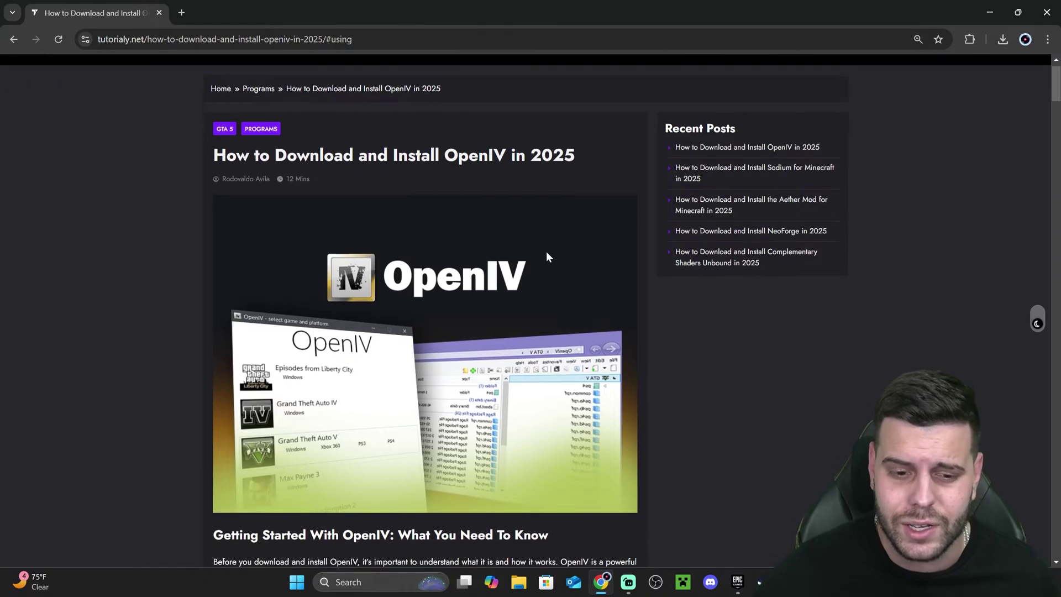
{"action": "scroll", "coordinate": [547, 252], "scroll_direction": "down", "scroll_amount": 6}
{"action": "left_click", "coordinate": [315, 334]}
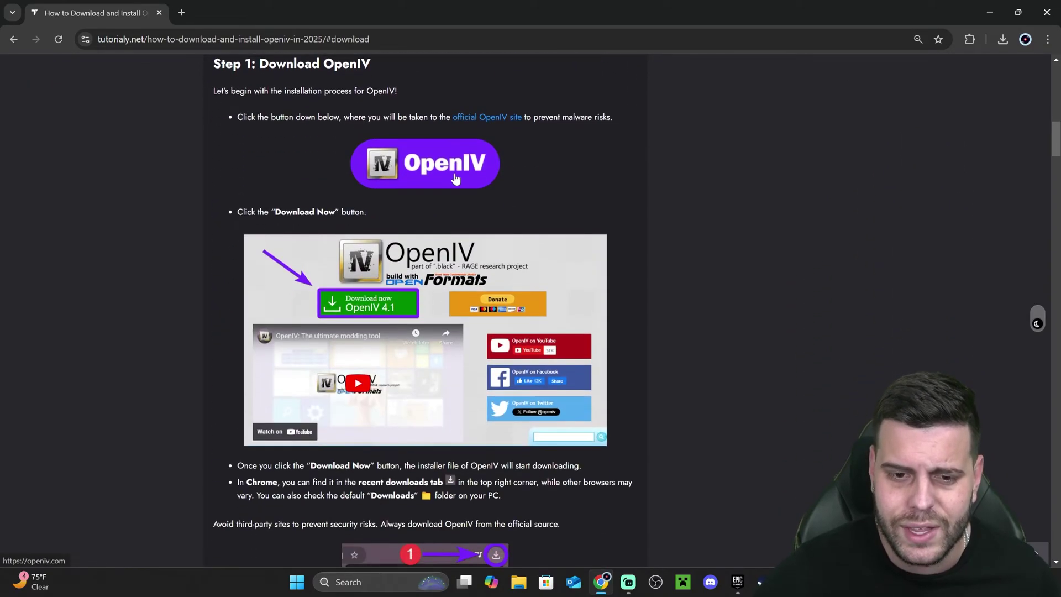
Step: Open openiv.com from the guide, download the OpenIV 4.1 installer, and show recent downloads
{"action": "left_click", "coordinate": [463, 163]}
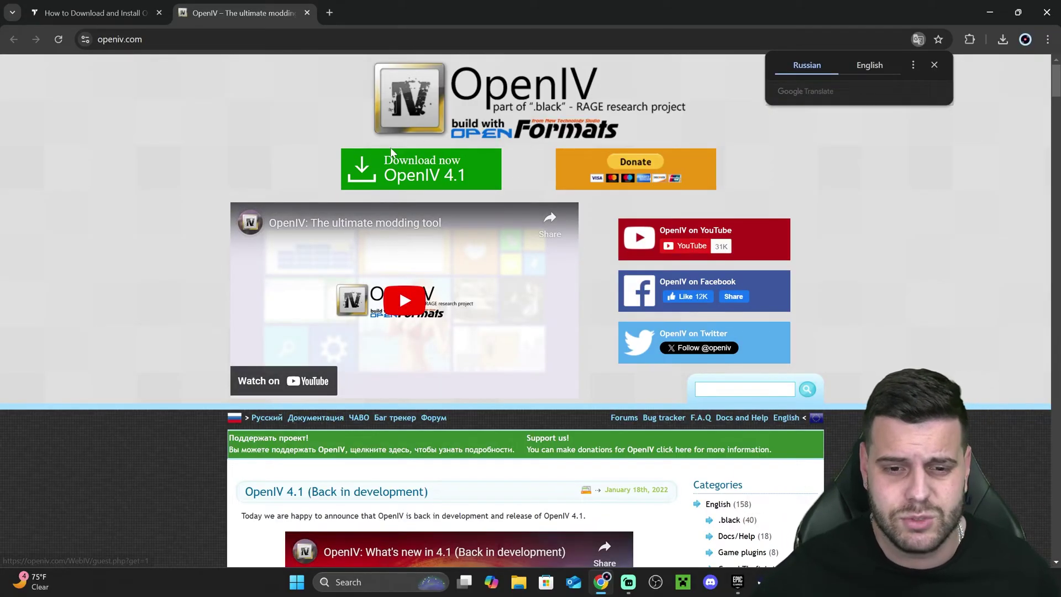
{"action": "left_click", "coordinate": [94, 13]}
{"action": "left_click", "coordinate": [270, 15]}
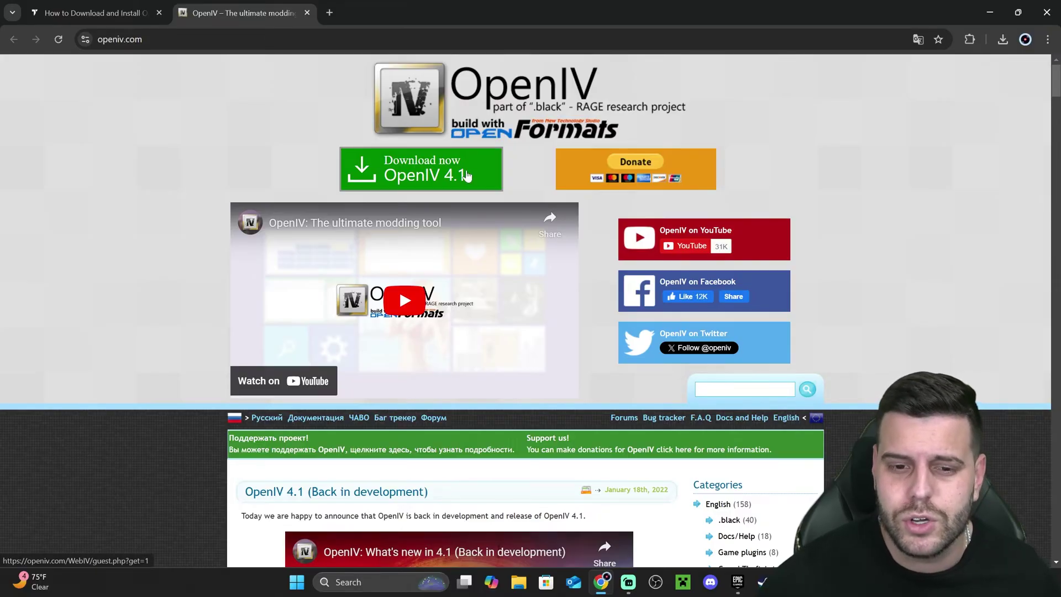
{"action": "left_click", "coordinate": [428, 169]}
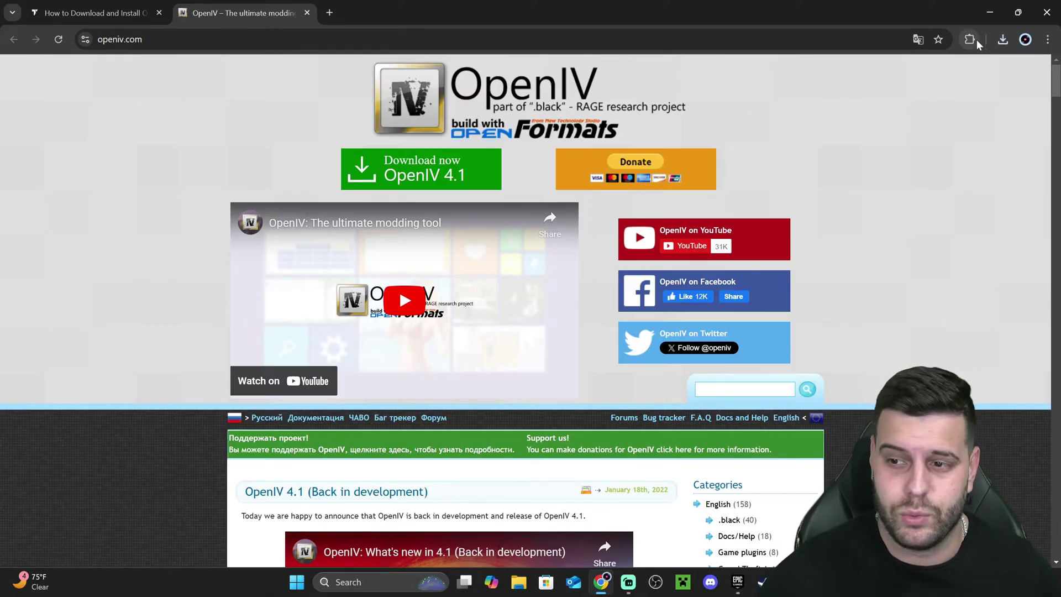
{"action": "left_click", "coordinate": [1003, 39]}
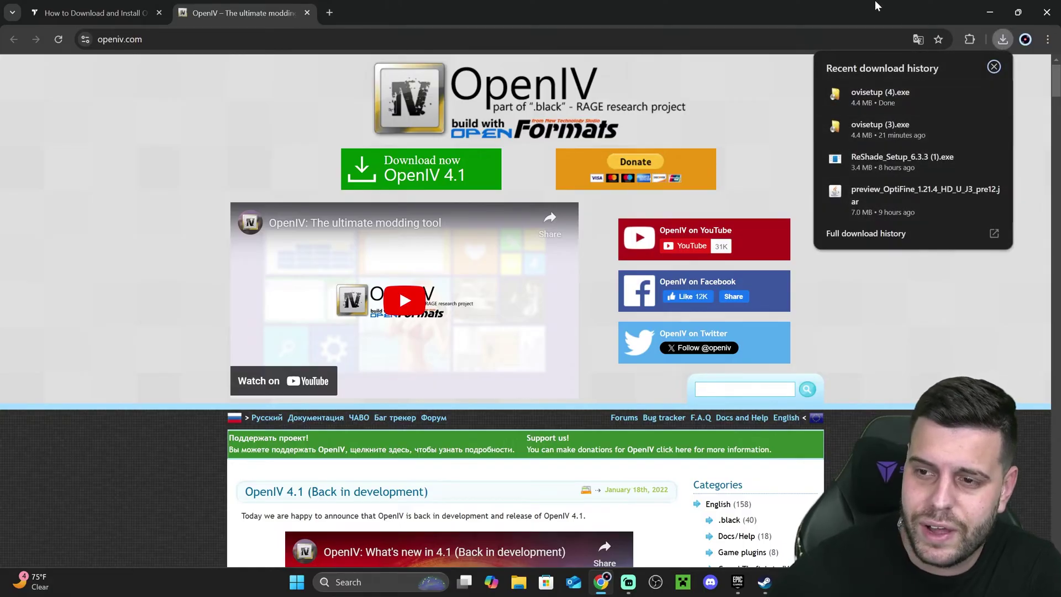
Step: Delete the old OpenIV desktop shortcut and drag ovisetup (4).exe onto the desktop
{"action": "left_click_drag", "start_coordinate": [874, 1], "coordinate": [880, 235]}
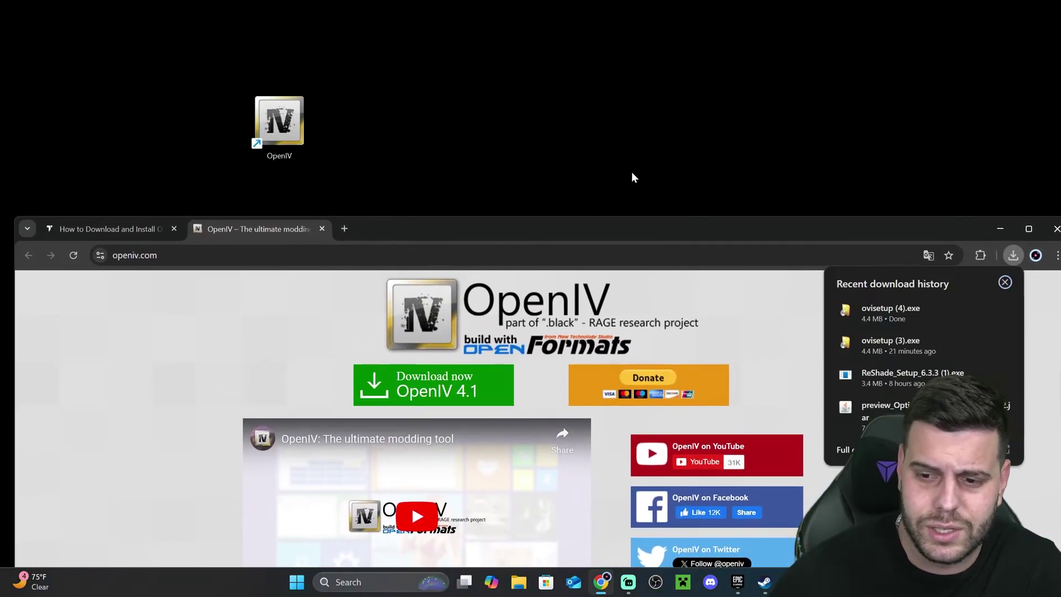
{"action": "left_click_drag", "start_coordinate": [423, 71], "coordinate": [223, 161]}
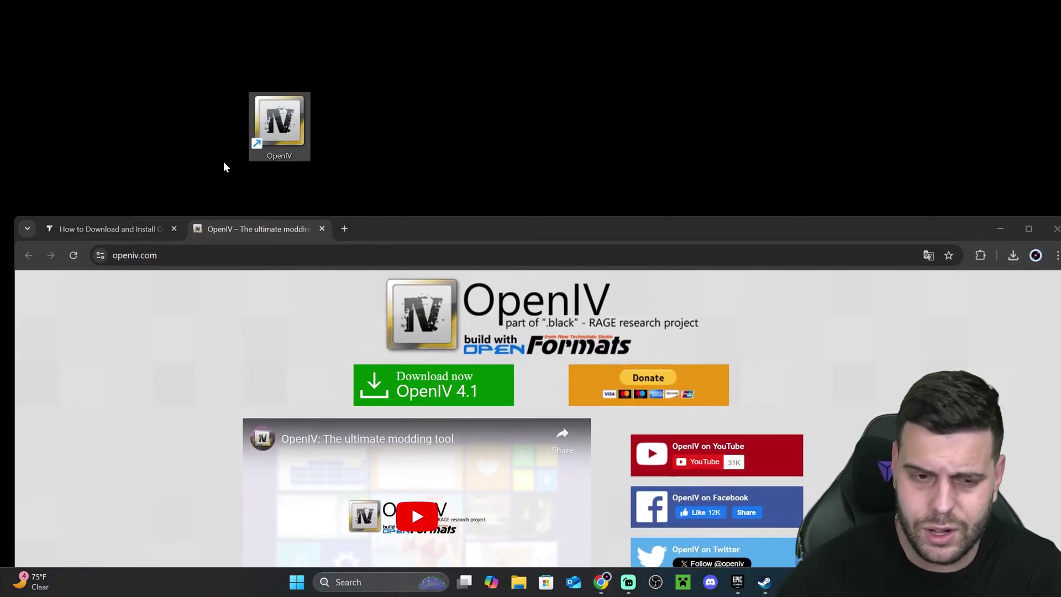
{"action": "key", "text": "Delete"}
{"action": "left_click", "coordinate": [1013, 255]}
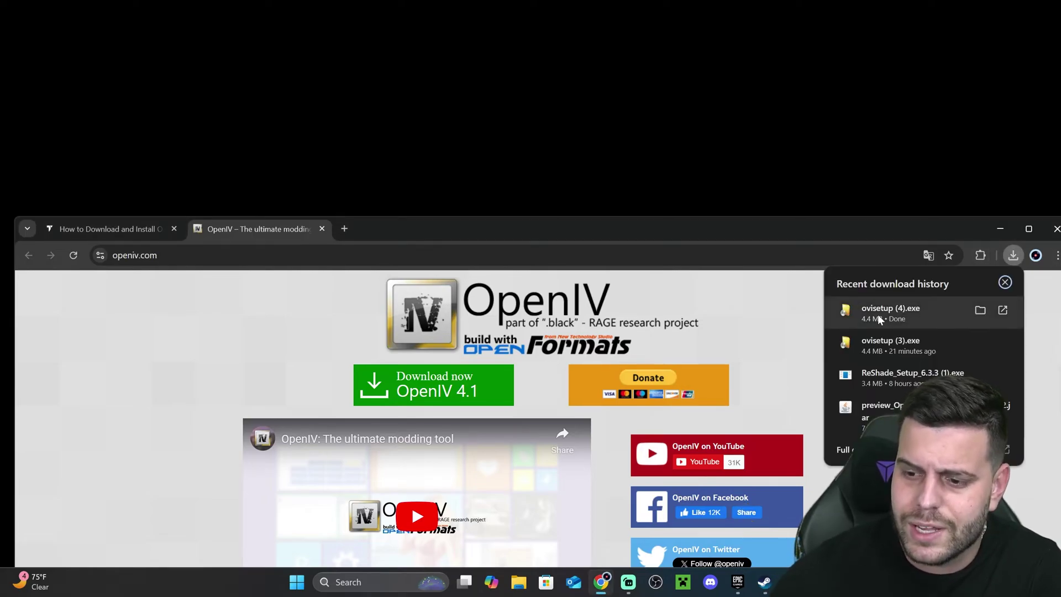
{"action": "left_click_drag", "start_coordinate": [878, 311], "coordinate": [492, 182]}
{"action": "left_click", "coordinate": [1000, 228]}
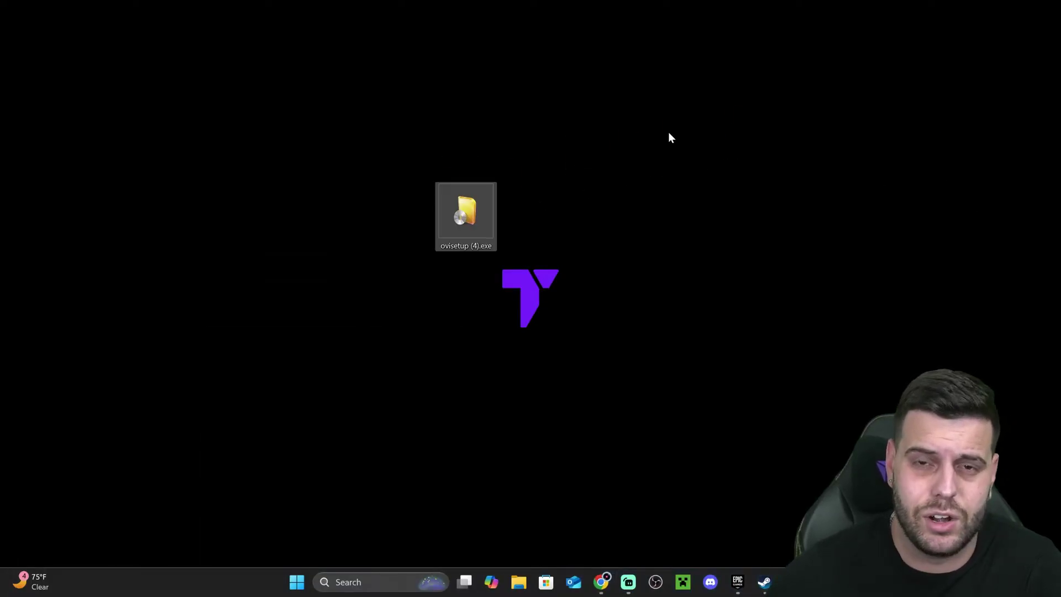
Step: Restore Chrome maximised on the tutorial tab, then minimise it to reveal the installer
{"action": "left_click", "coordinate": [601, 582]}
{"action": "left_click", "coordinate": [143, 224]}
{"action": "left_click_drag", "start_coordinate": [535, 223], "coordinate": [545, 126]}
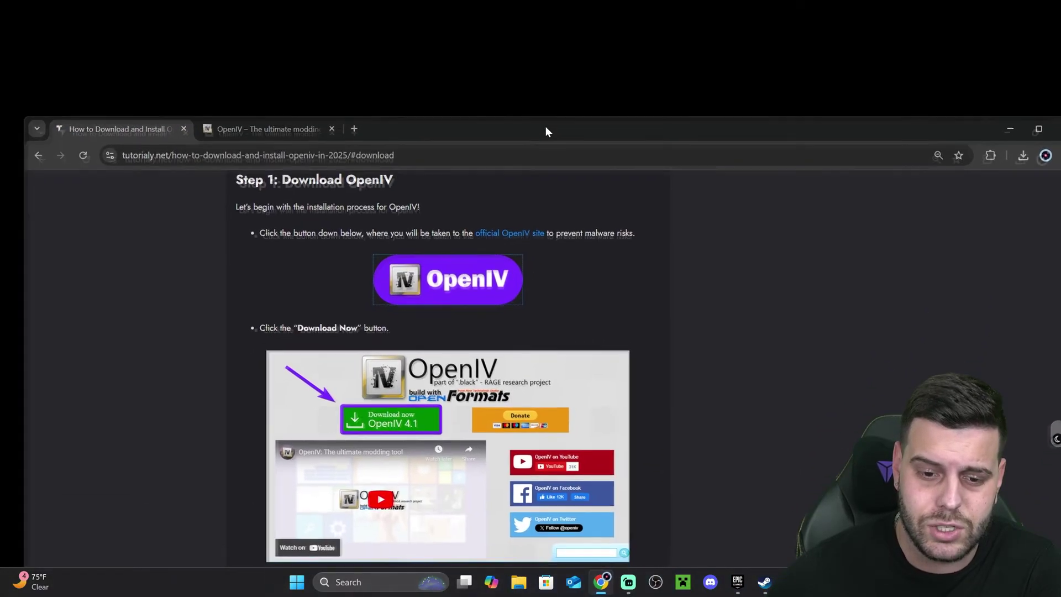
{"action": "double_click", "coordinate": [545, 126]}
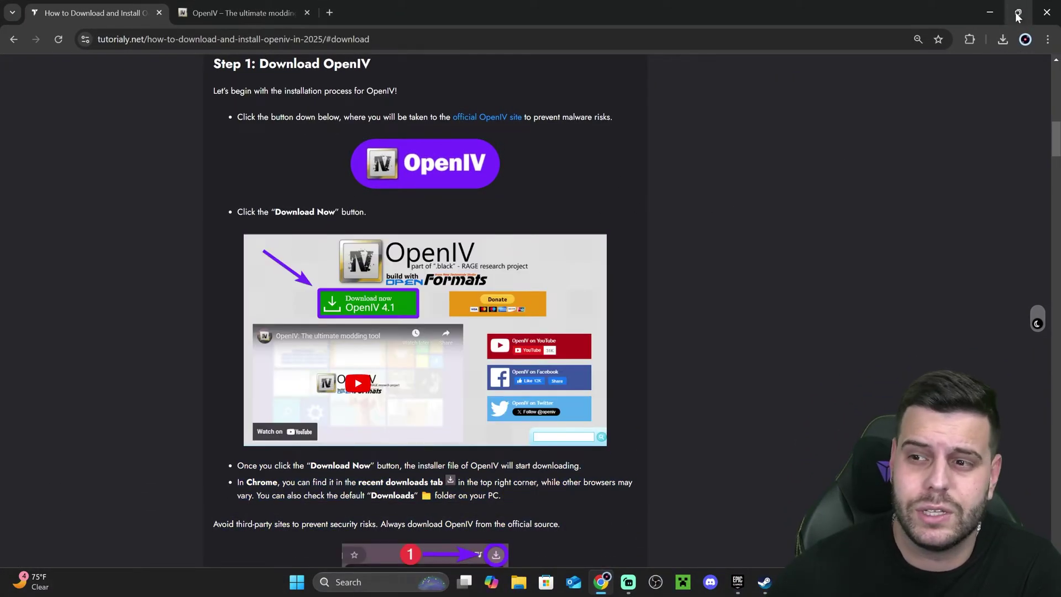
{"action": "left_click", "coordinate": [994, 15]}
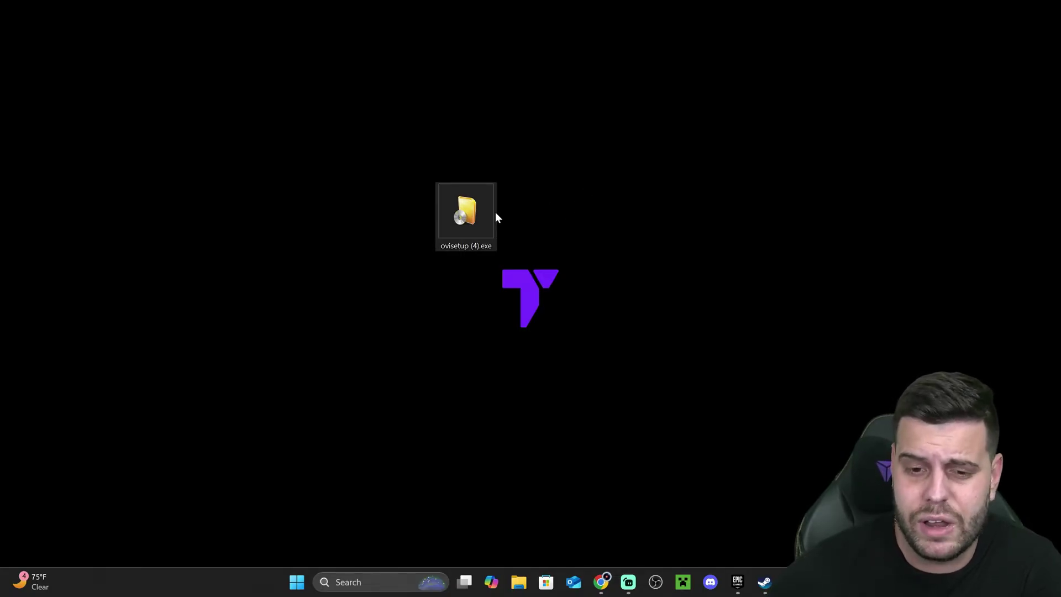
Step: Launch ovisetup (4).exe, keep English, and accept the license agreement
{"action": "double_click", "coordinate": [480, 211]}
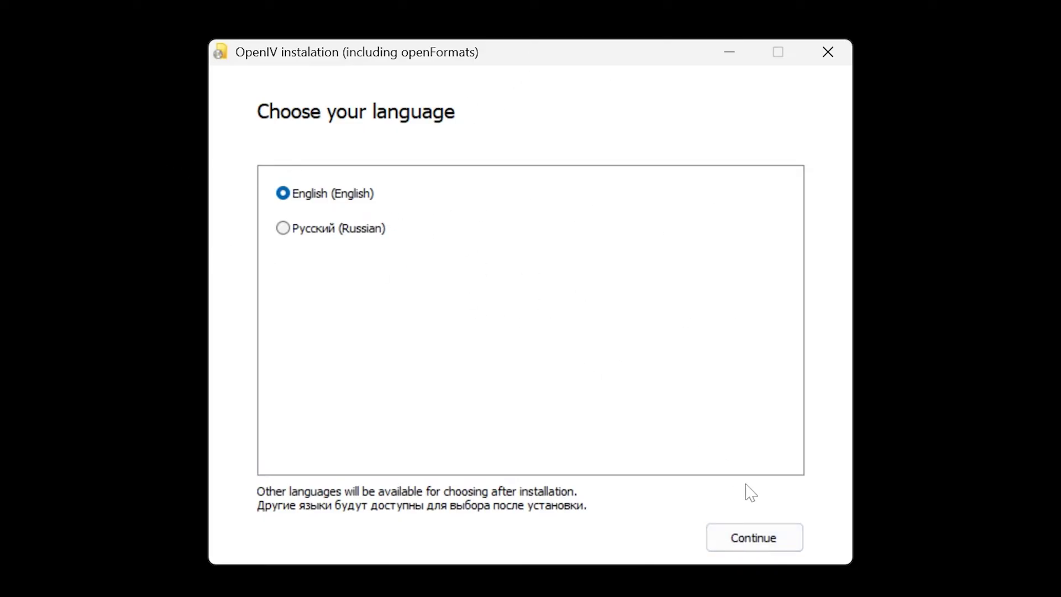
{"action": "left_click", "coordinate": [752, 543]}
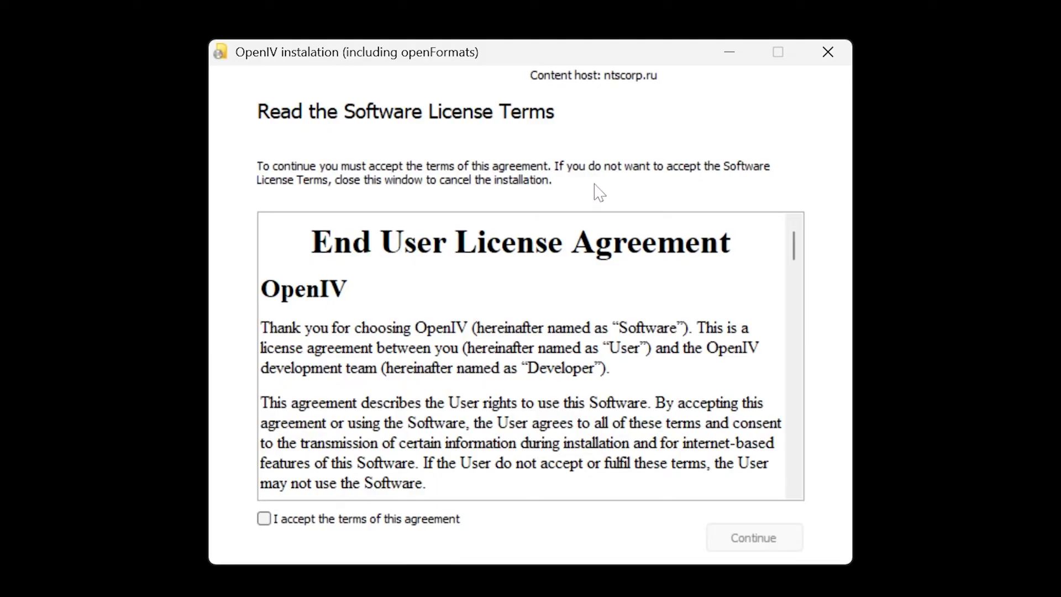
{"action": "left_click", "coordinate": [265, 519]}
{"action": "scroll", "coordinate": [521, 357], "scroll_direction": "down", "scroll_amount": 5}
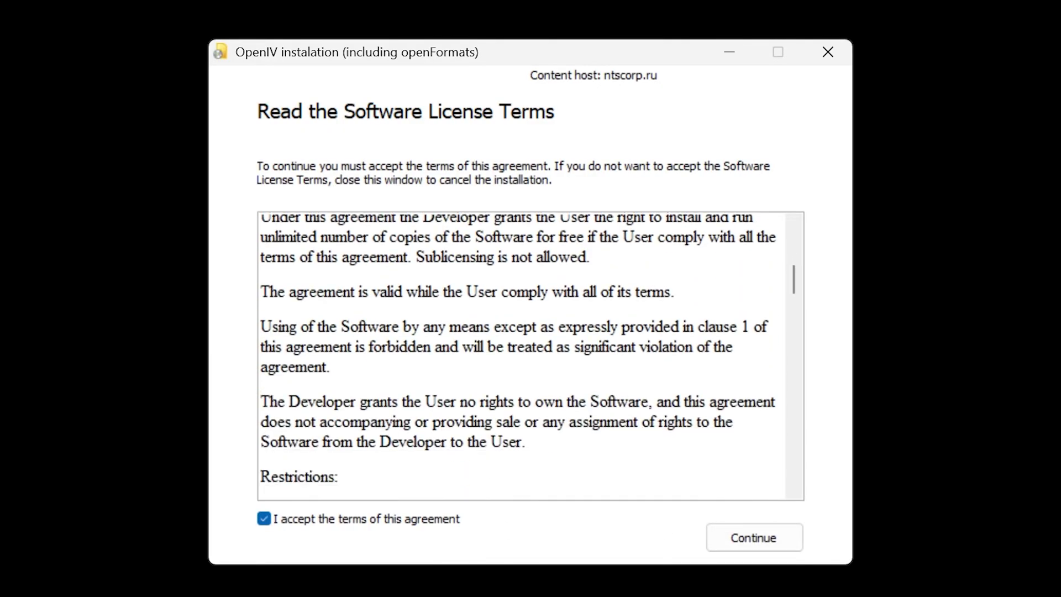
{"action": "scroll", "coordinate": [520, 357], "scroll_direction": "up", "scroll_amount": 5}
{"action": "left_click", "coordinate": [773, 543]}
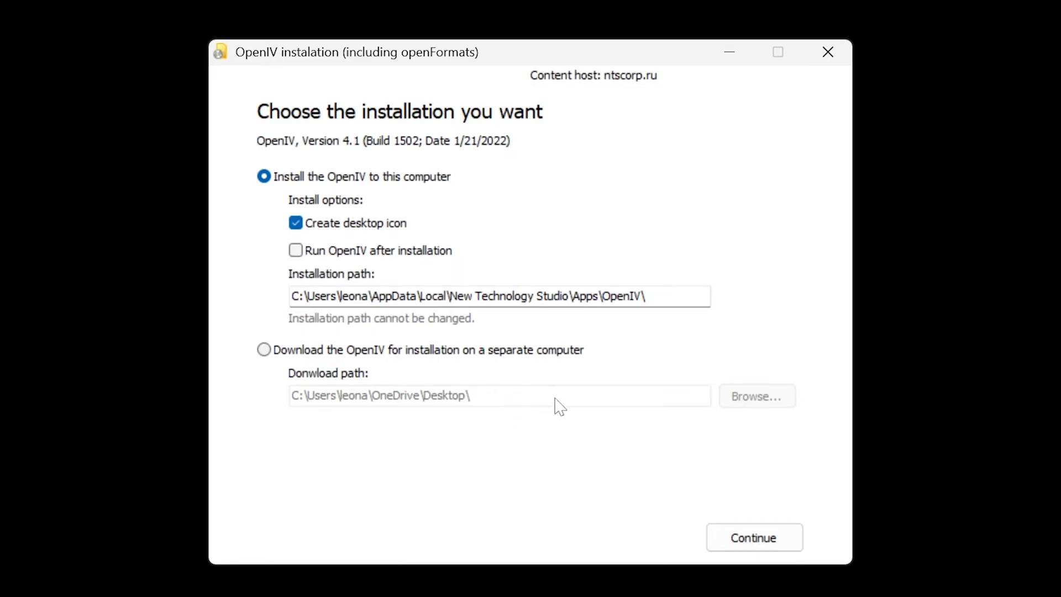
Step: Install OpenIV to this computer, confirming the 20.4 Mb download
{"action": "left_click", "coordinate": [766, 547]}
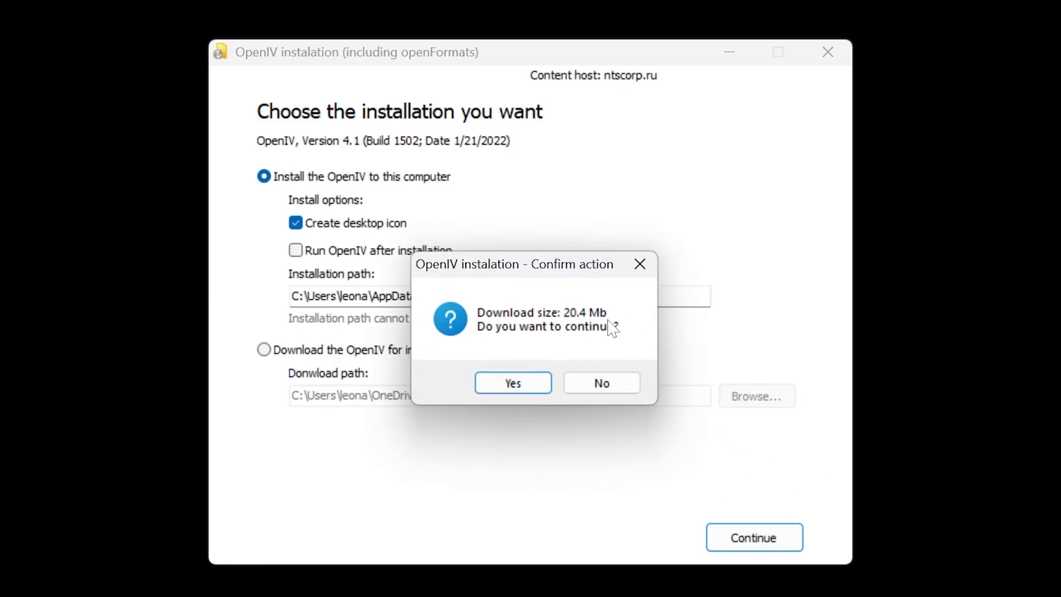
{"action": "left_click", "coordinate": [541, 387]}
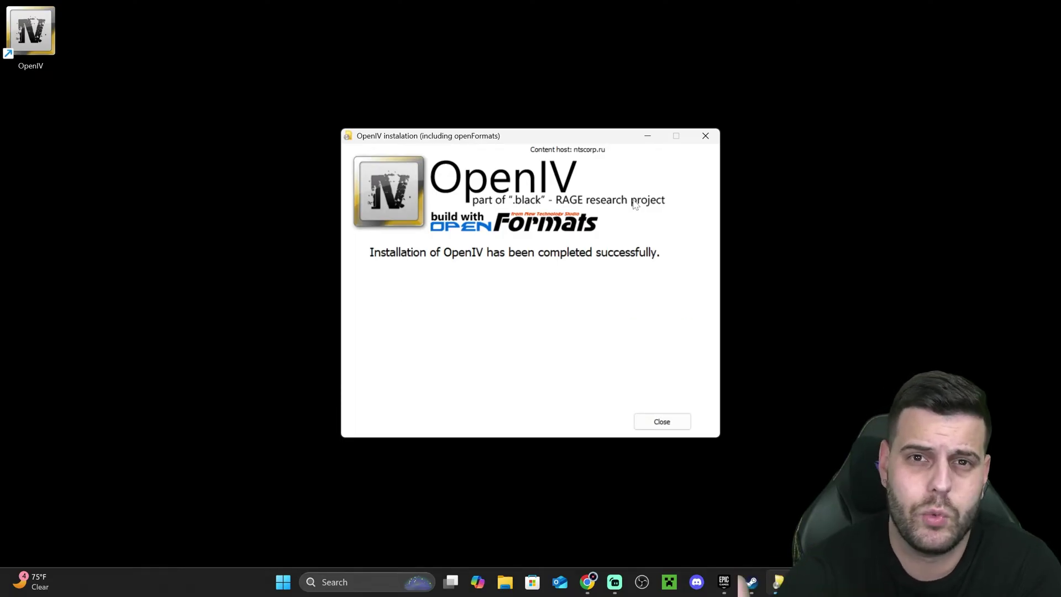
Step: Close the installer, delete ovisetup (4).exe, centre the OpenIV shortcut, and launch OpenIV
{"action": "left_click", "coordinate": [666, 422]}
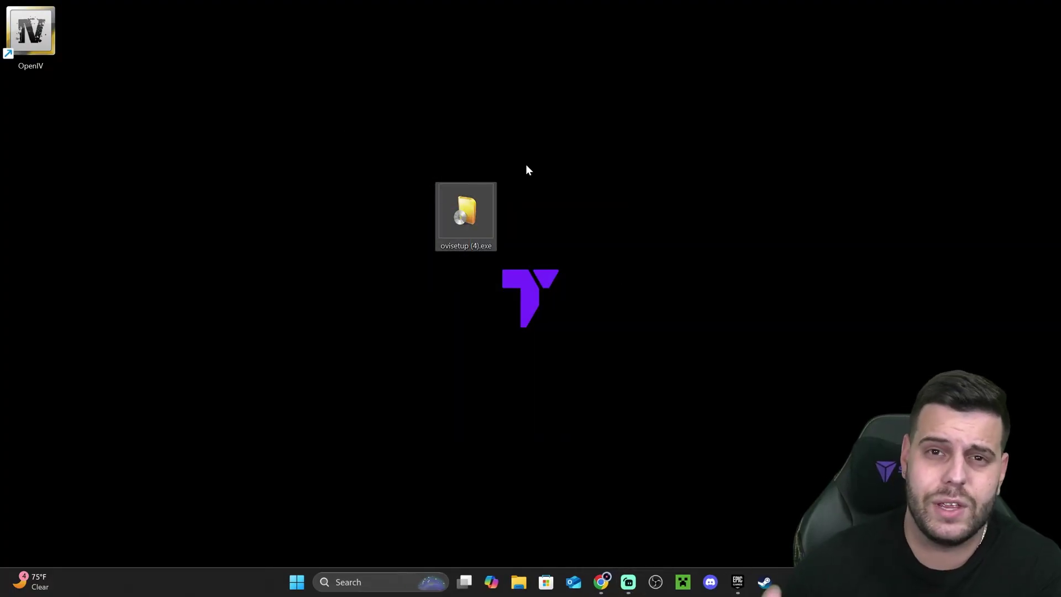
{"action": "key", "text": "Delete"}
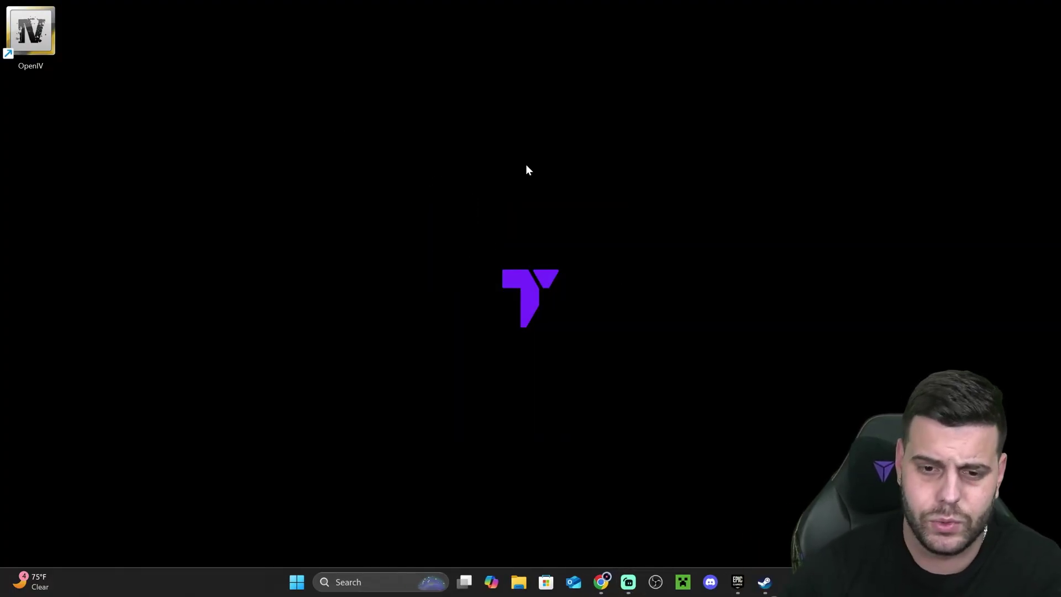
{"action": "left_click_drag", "start_coordinate": [32, 32], "coordinate": [344, 122]}
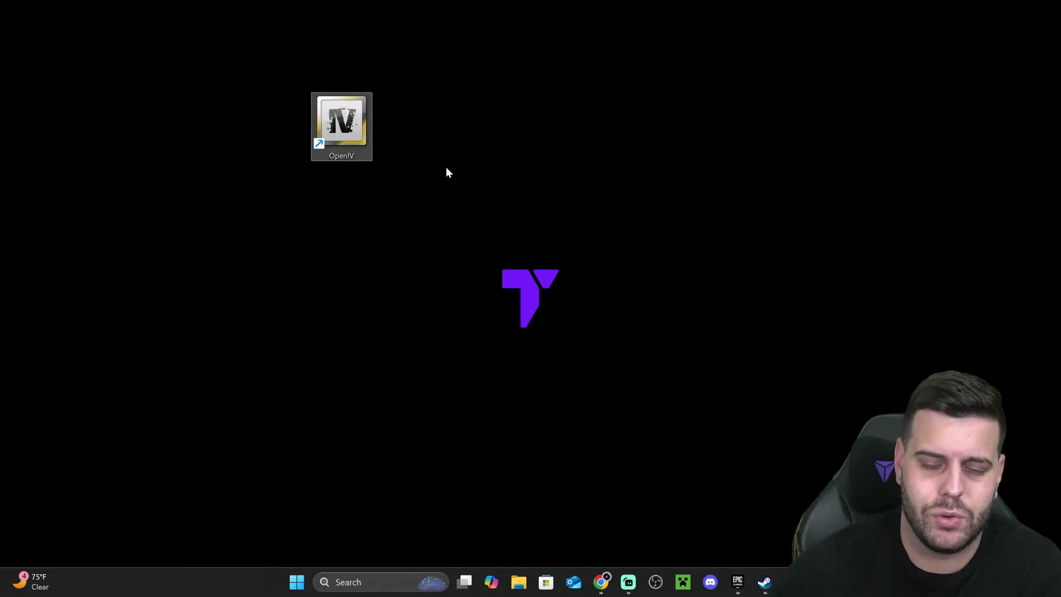
{"action": "key", "text": "Return"}
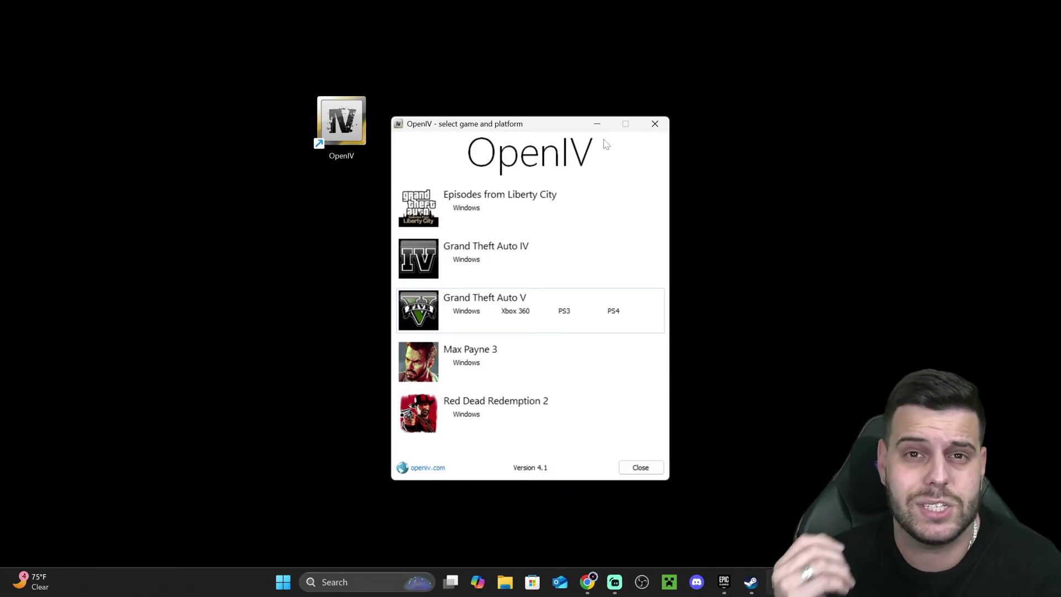
Step: Select Grand Theft Auto V for Windows and focus the empty location field
{"action": "left_click", "coordinate": [475, 313]}
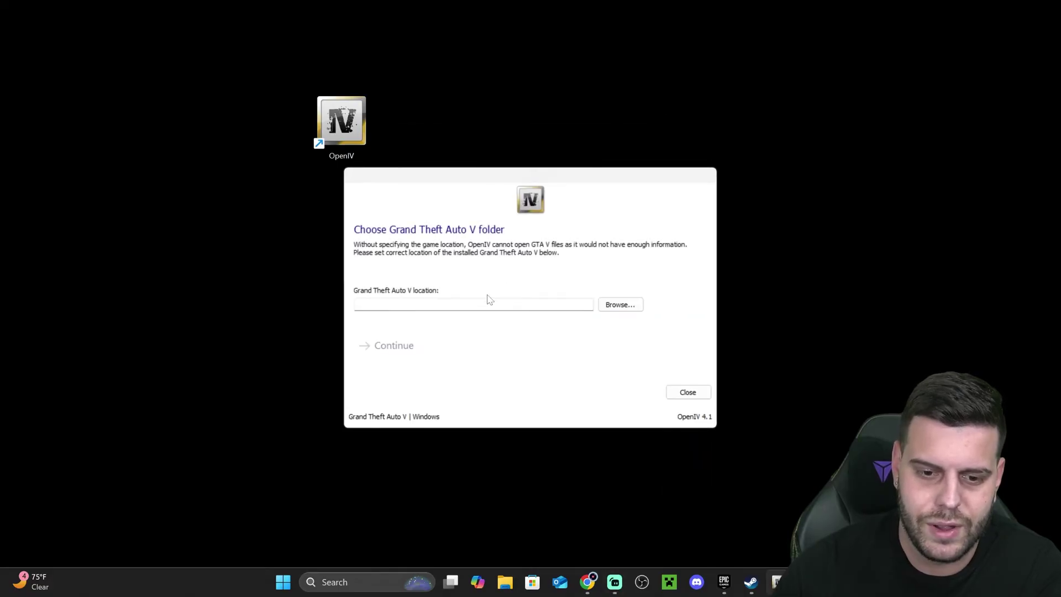
{"action": "left_click", "coordinate": [487, 304]}
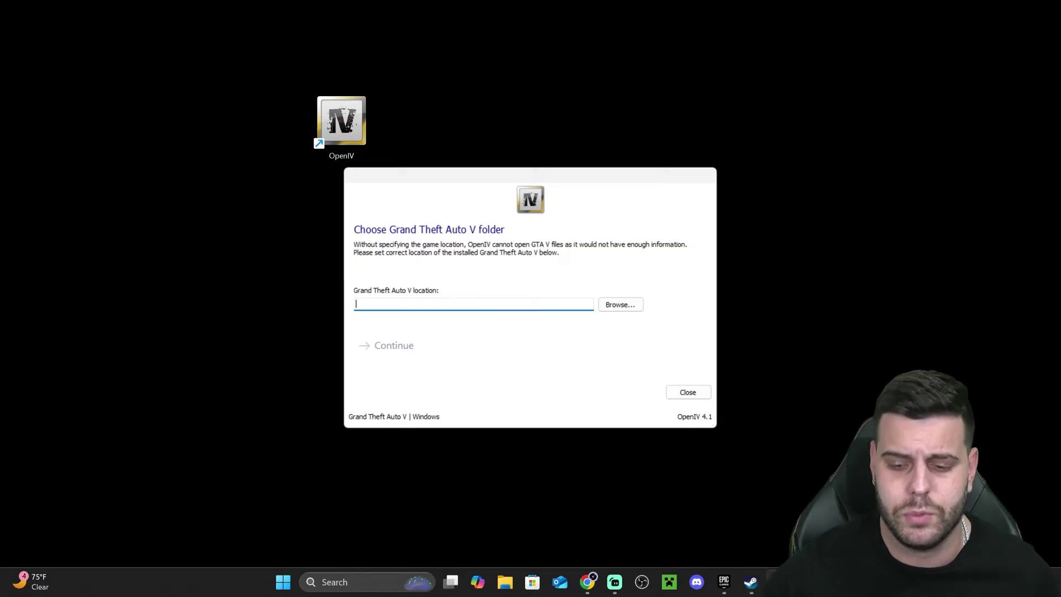
Step: Read the Epic, Steam and Rockstar default GTA V paths in the guide's Step 3 section
{"action": "left_click", "coordinate": [587, 582]}
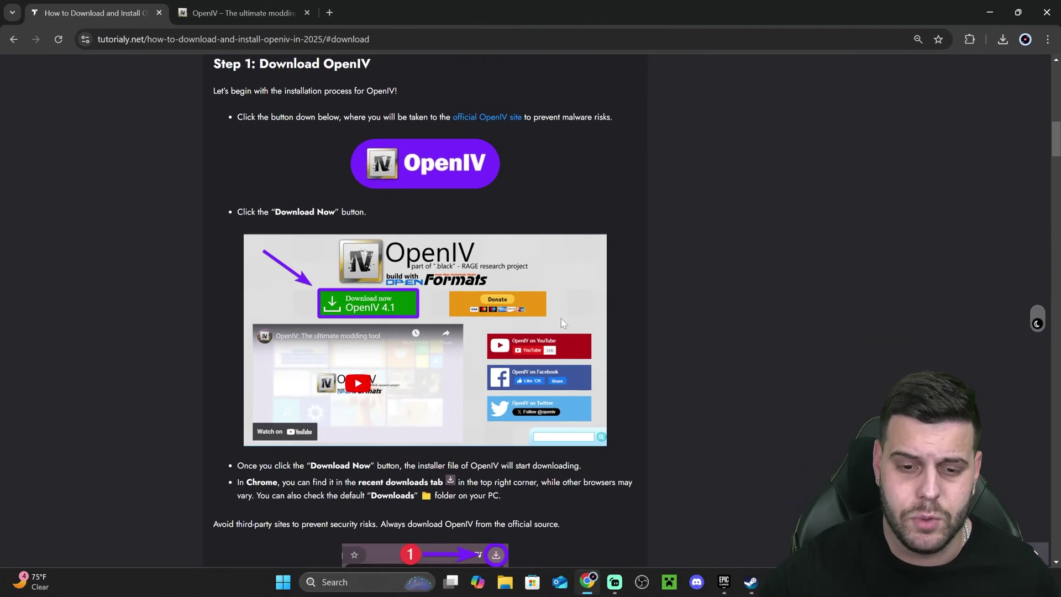
{"action": "scroll", "coordinate": [555, 301], "scroll_direction": "up", "scroll_amount": 7}
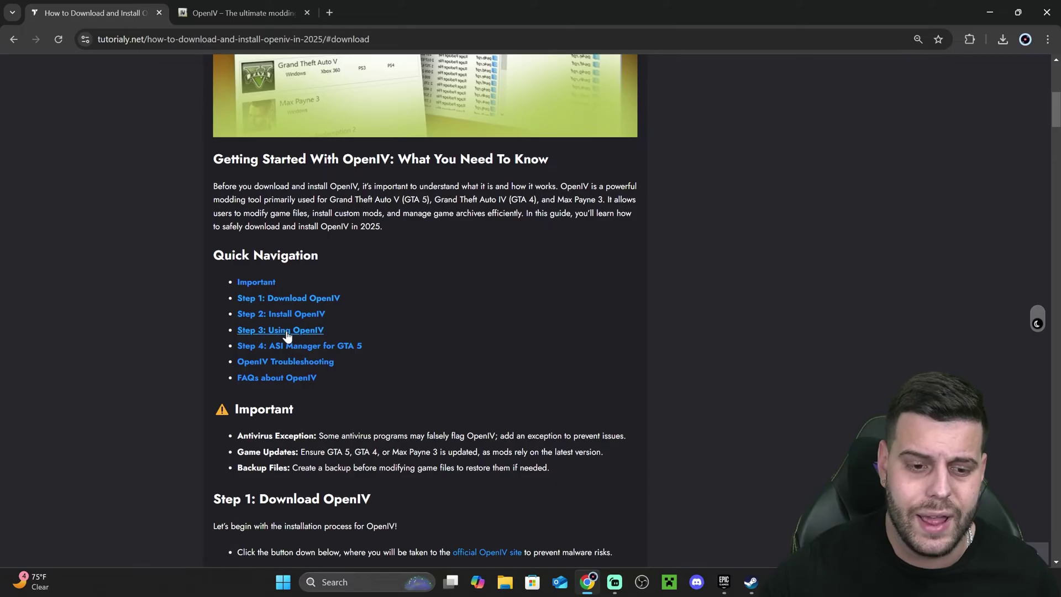
{"action": "left_click", "coordinate": [293, 333]}
{"action": "scroll", "coordinate": [558, 270], "scroll_direction": "down", "scroll_amount": 10}
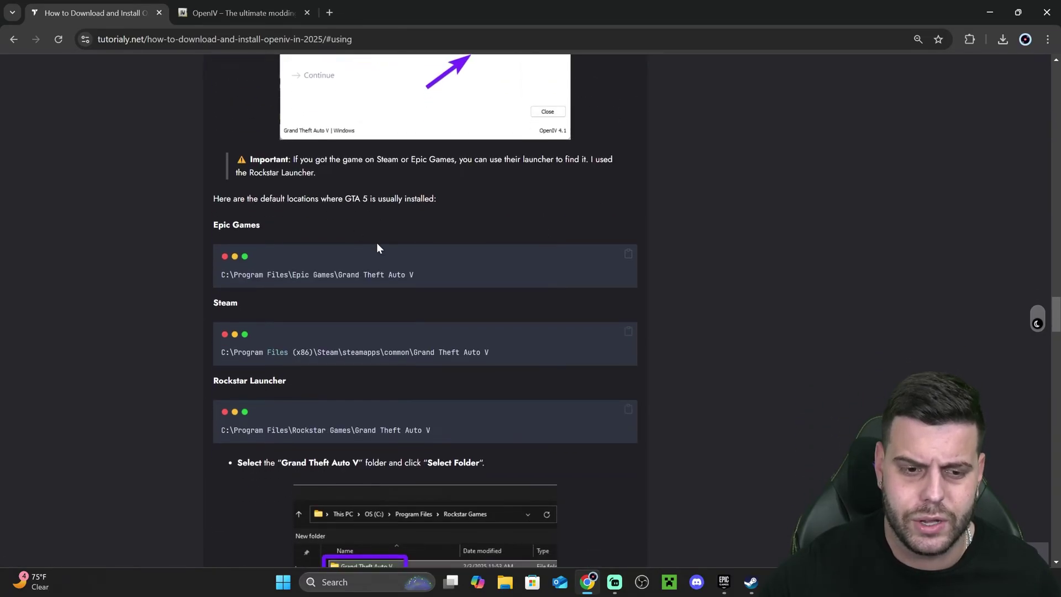
{"action": "scroll", "coordinate": [243, 150], "scroll_direction": "up", "scroll_amount": 1}
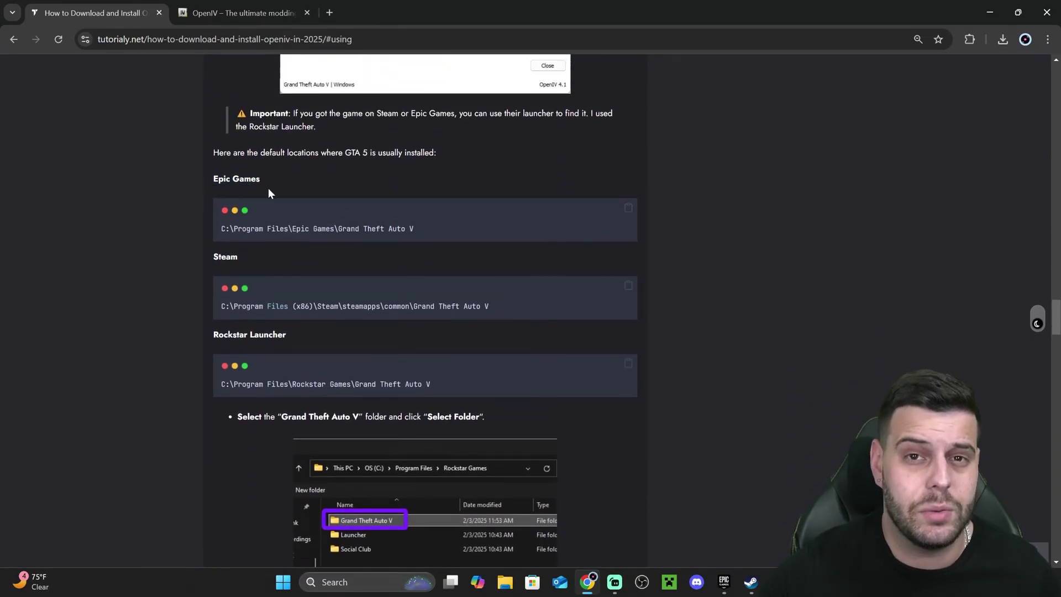
{"action": "left_click_drag", "start_coordinate": [219, 178], "coordinate": [267, 178]}
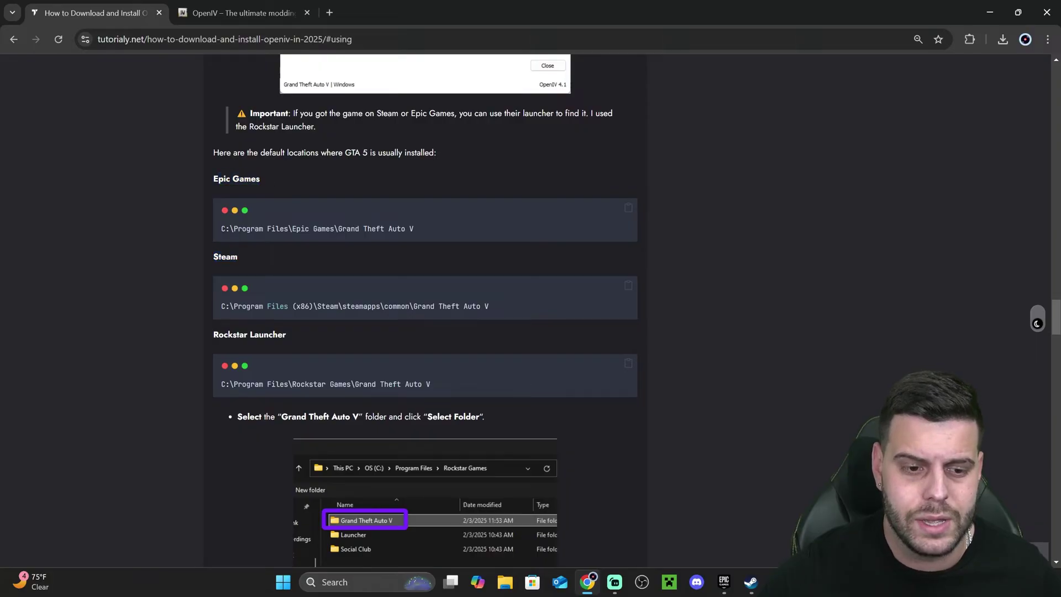
{"action": "left_click_drag", "start_coordinate": [214, 335], "coordinate": [307, 336]}
{"action": "left_click", "coordinate": [303, 337]}
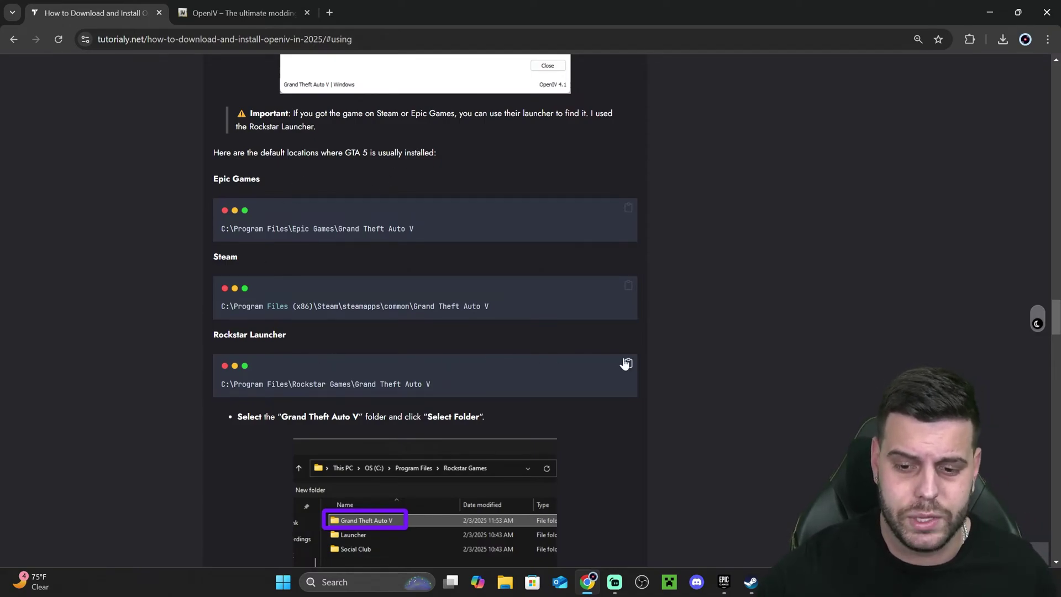
{"action": "left_click", "coordinate": [1046, 12]}
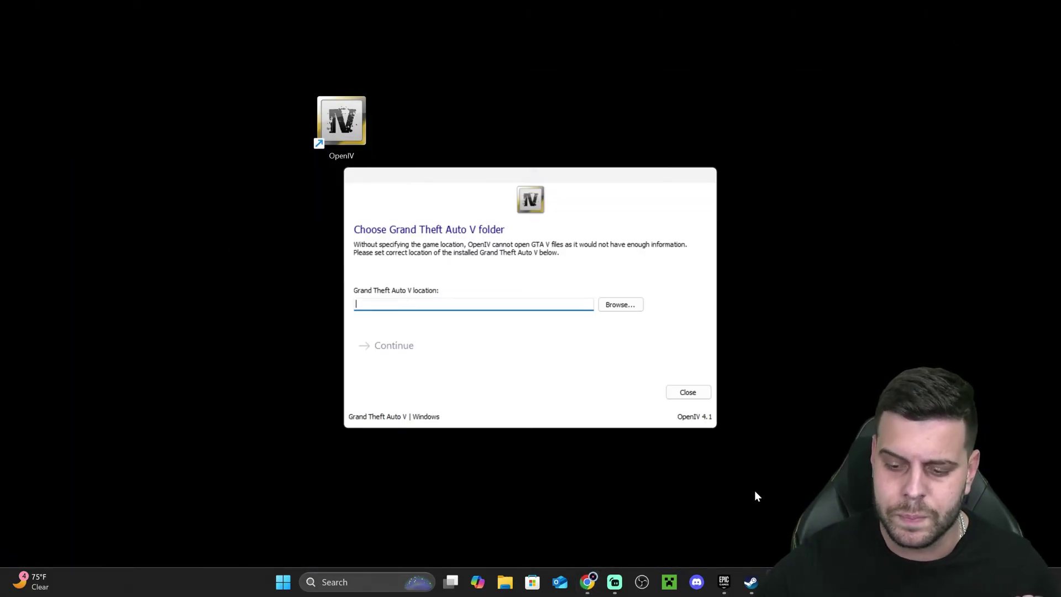
{"action": "left_click", "coordinate": [723, 582]}
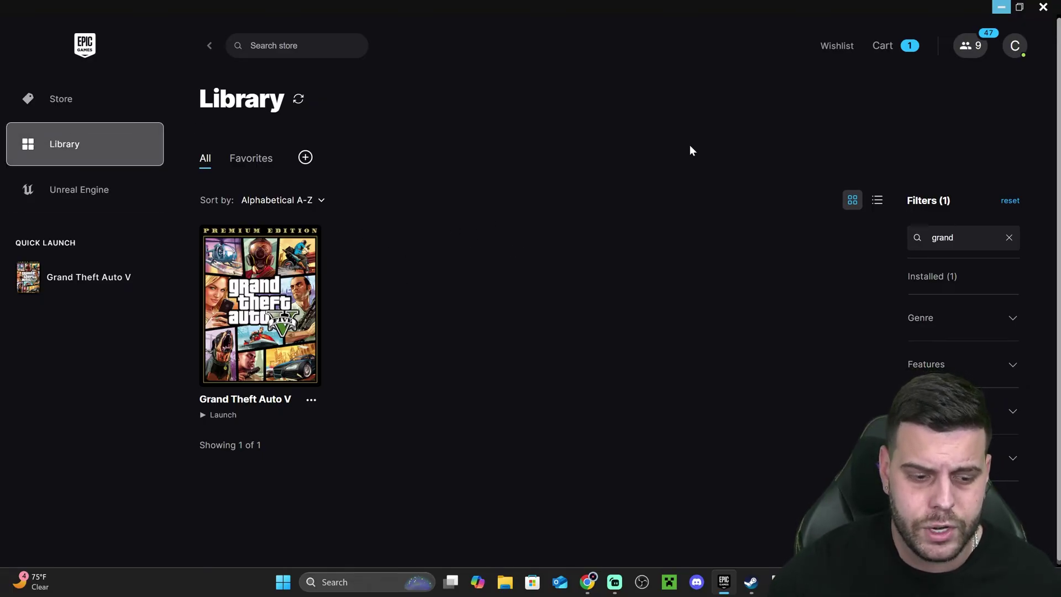
Step: Open Grand Theft Auto V's Manage settings in the library and reveal its install folder
{"action": "double_click", "coordinate": [941, 237]}
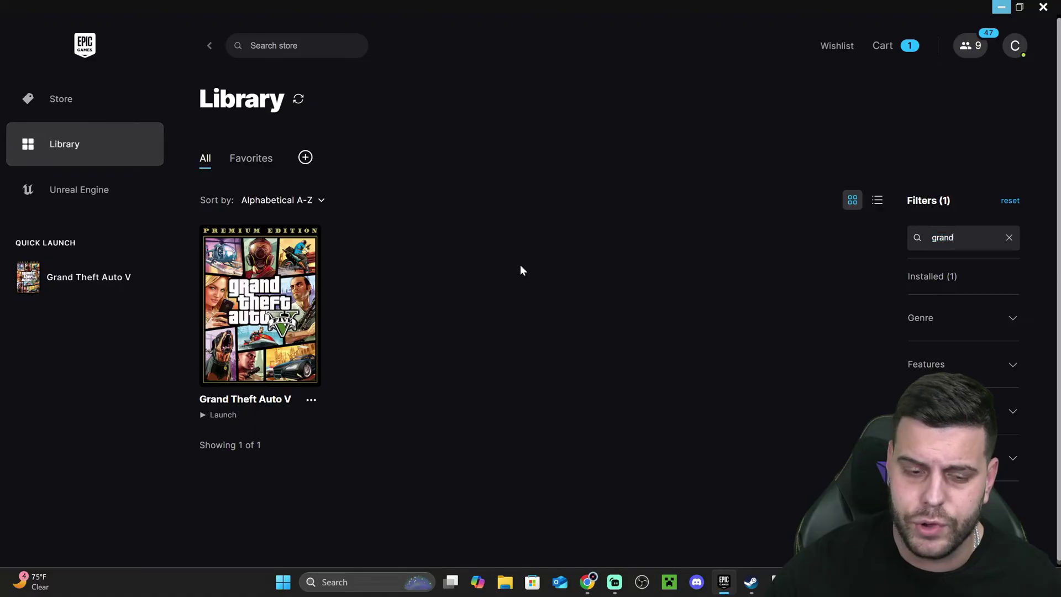
{"action": "left_click", "coordinate": [311, 401]}
{"action": "left_click", "coordinate": [330, 289]}
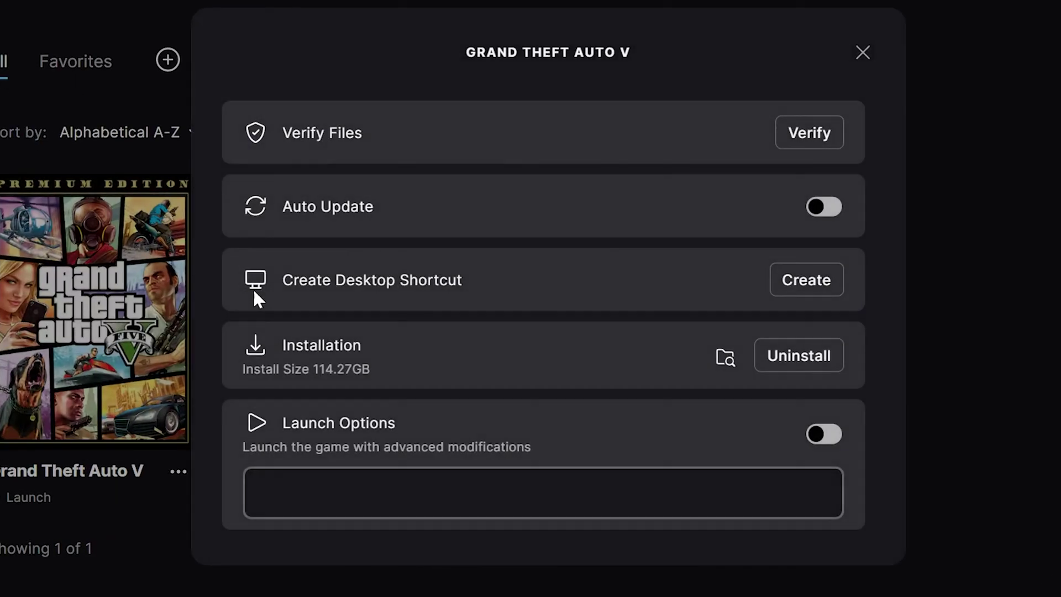
{"action": "left_click", "coordinate": [728, 355]}
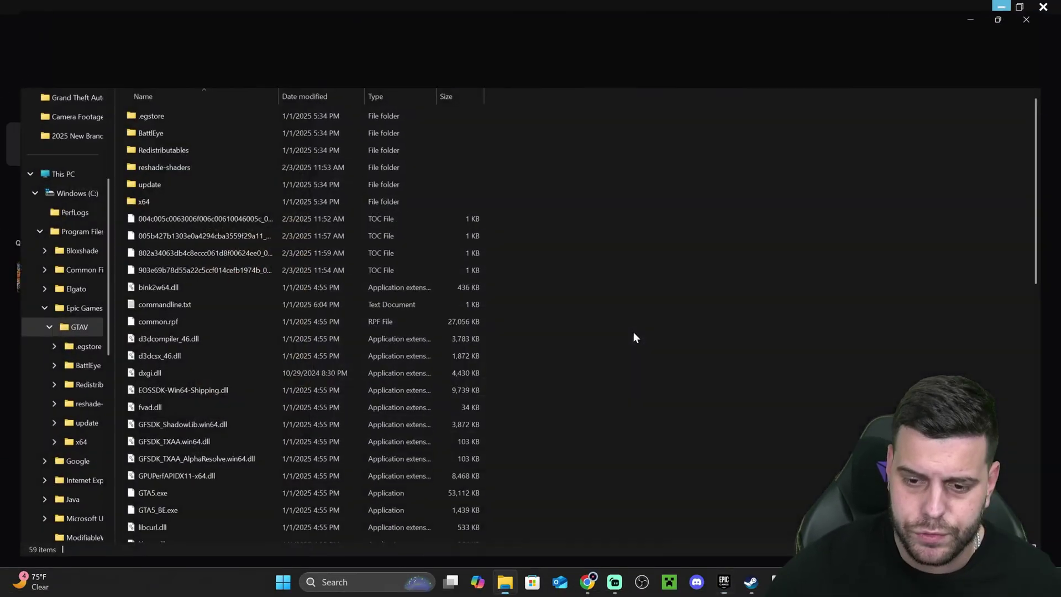
Step: Copy the path C:\Program Files\Epic Games\GTAV, then close Explorer, Manage dialog and launcher
{"action": "left_click", "coordinate": [331, 36]}
{"action": "key", "text": "ctrl+a"}
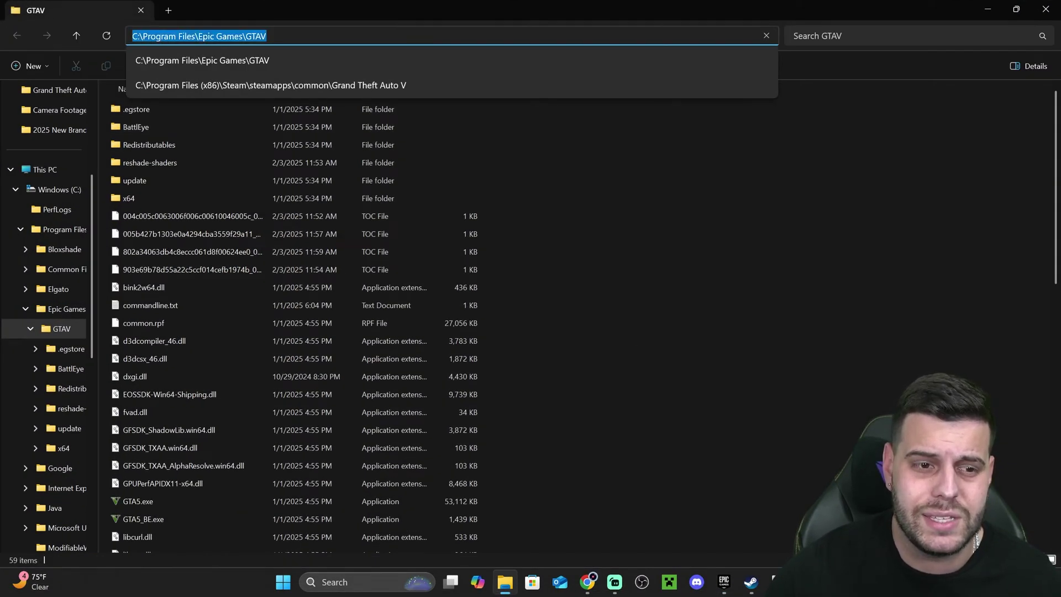
{"action": "left_click", "coordinate": [705, 127]}
{"action": "left_click", "coordinate": [579, 37]}
{"action": "key", "text": "ctrl+c"}
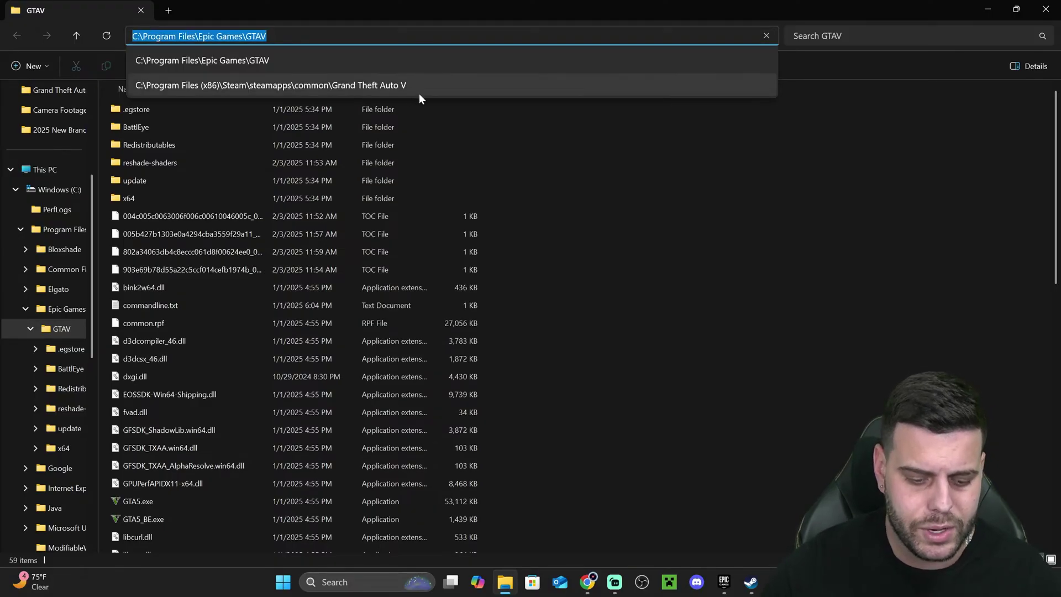
{"action": "left_click", "coordinate": [781, 211]}
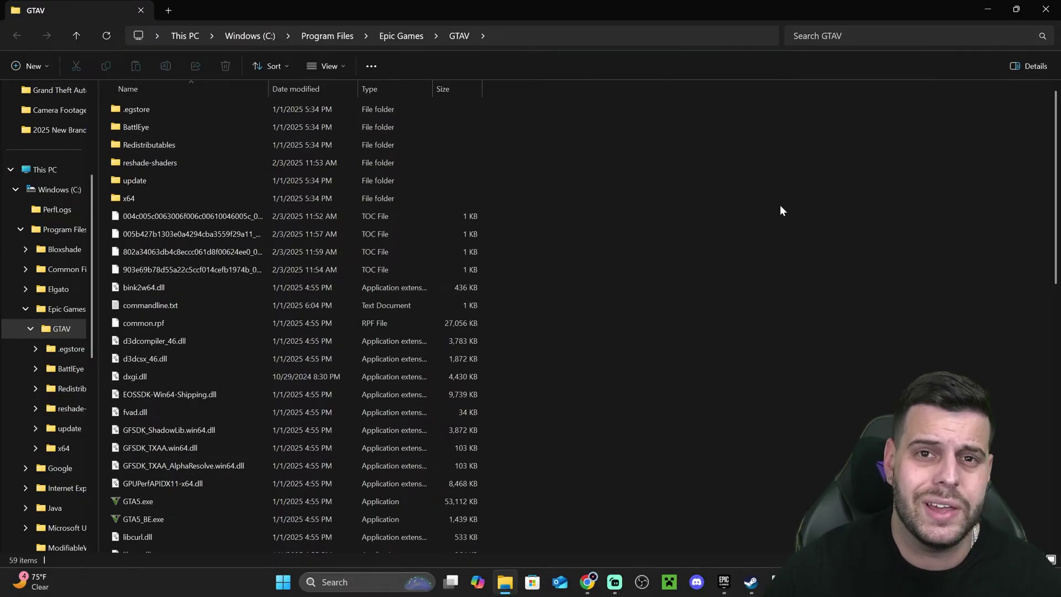
{"action": "left_click", "coordinate": [1046, 9]}
{"action": "left_click", "coordinate": [717, 153]}
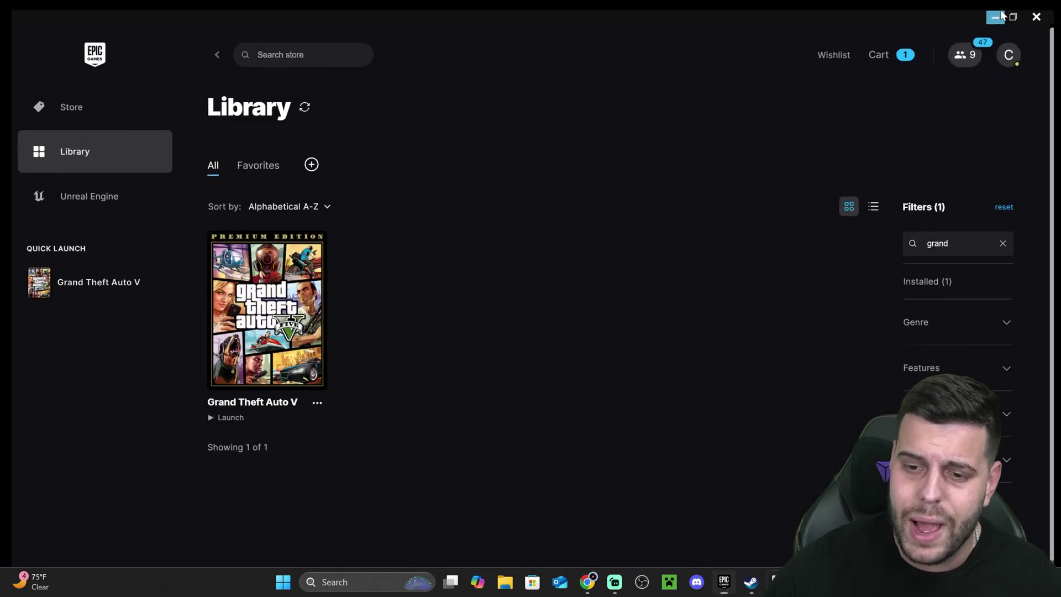
{"action": "left_click", "coordinate": [1043, 7]}
Step: Discard the pasted Epic path and keep the Steam Grand Theft Auto V folder as OpenIV's game location
{"action": "left_click", "coordinate": [620, 305]}
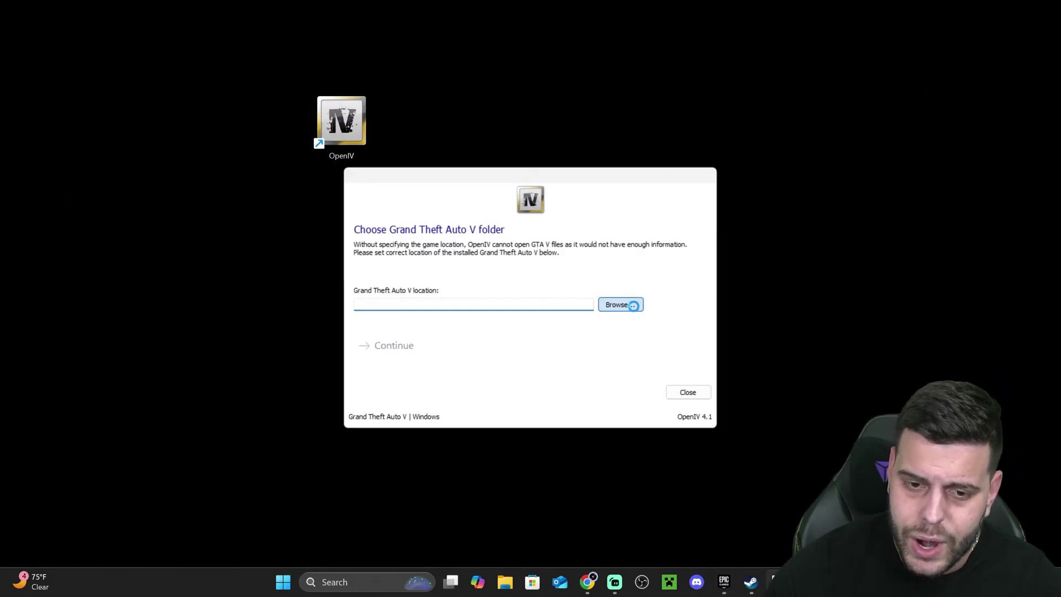
{"action": "left_click", "coordinate": [667, 220]}
{"action": "key", "text": "ctrl+v"}
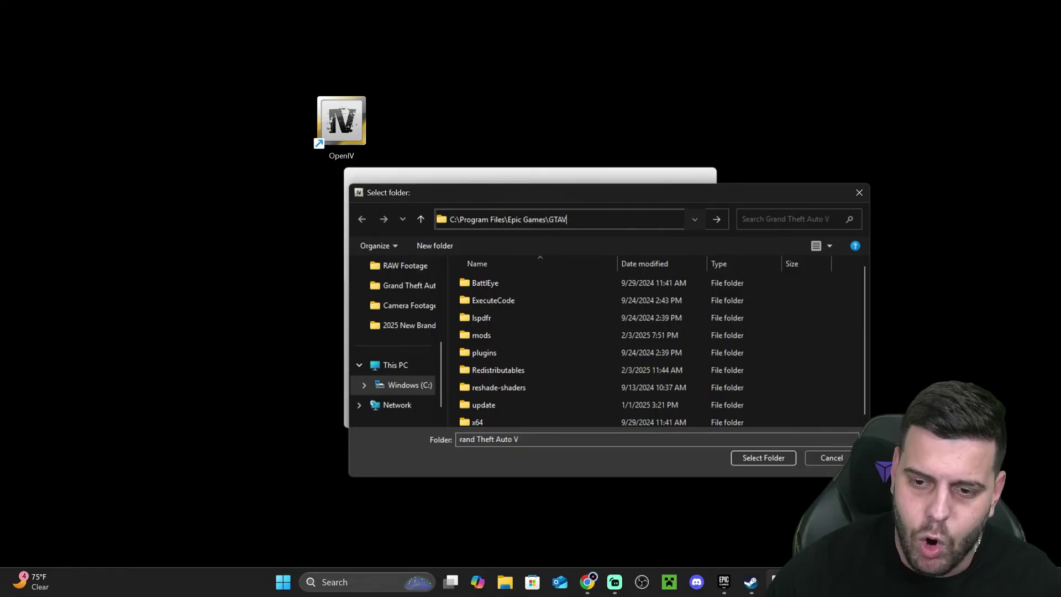
{"action": "key", "text": "ctrl+a"}
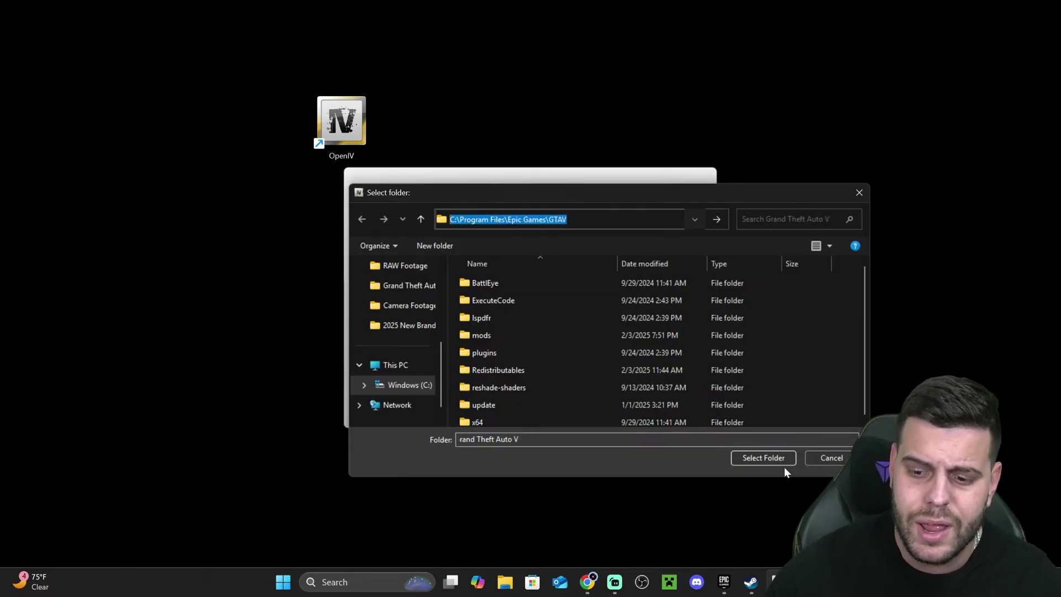
{"action": "left_click", "coordinate": [849, 330]}
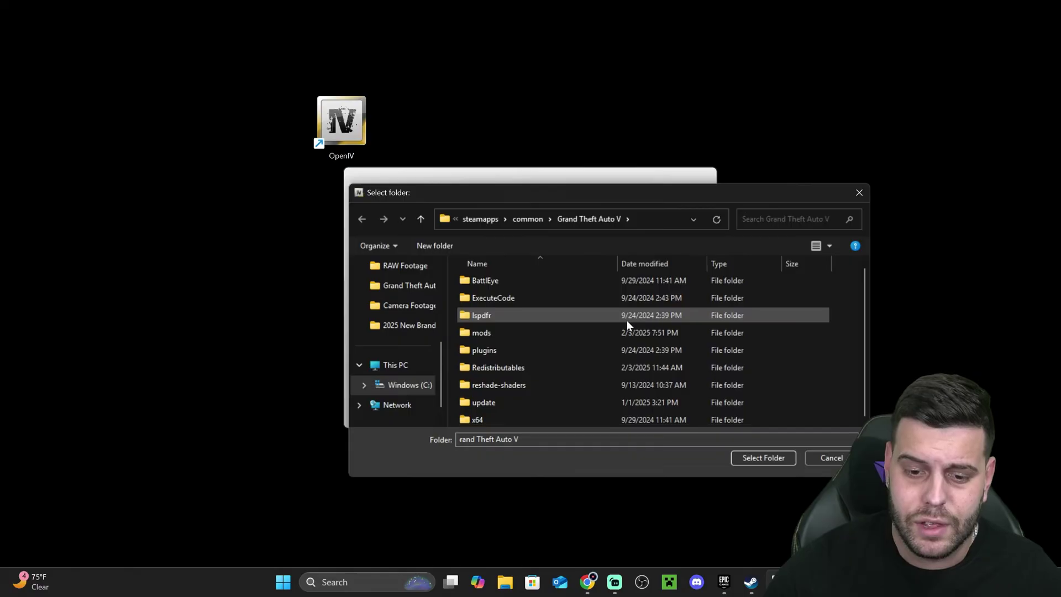
{"action": "left_click", "coordinate": [773, 456]}
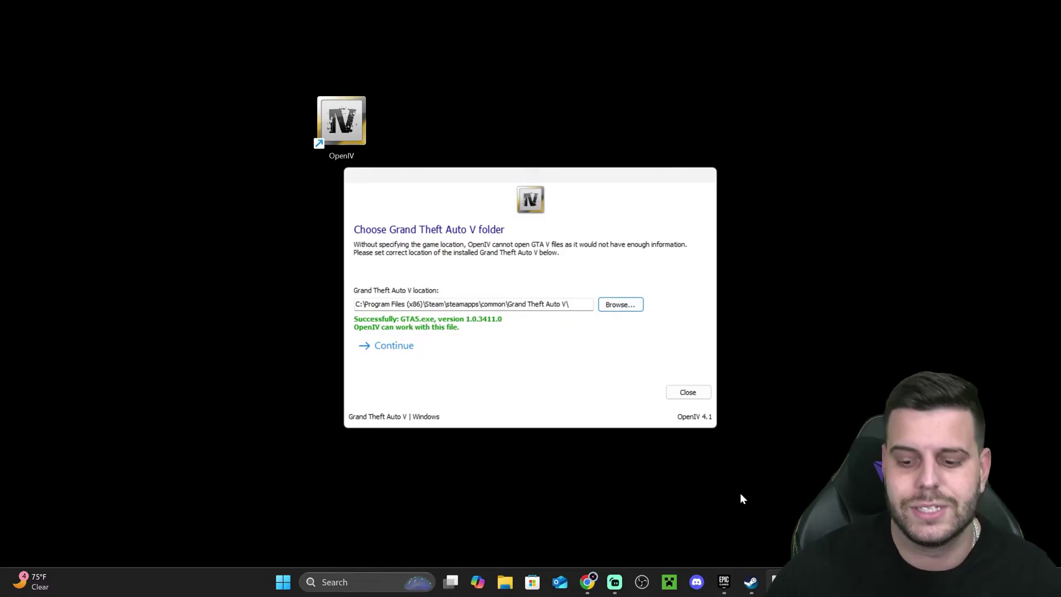
{"action": "left_click", "coordinate": [750, 582]}
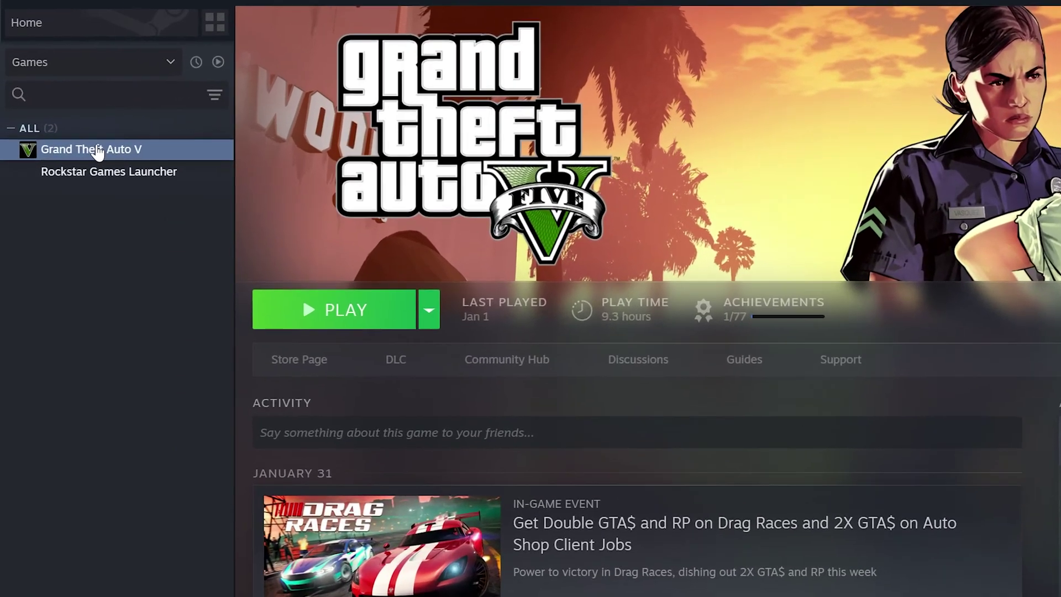
Step: Open the Grand Theft Auto V local files folder from Steam's Manage menu
{"action": "right_click", "coordinate": [62, 157]}
{"action": "mouse_move", "coordinate": [101, 230]}
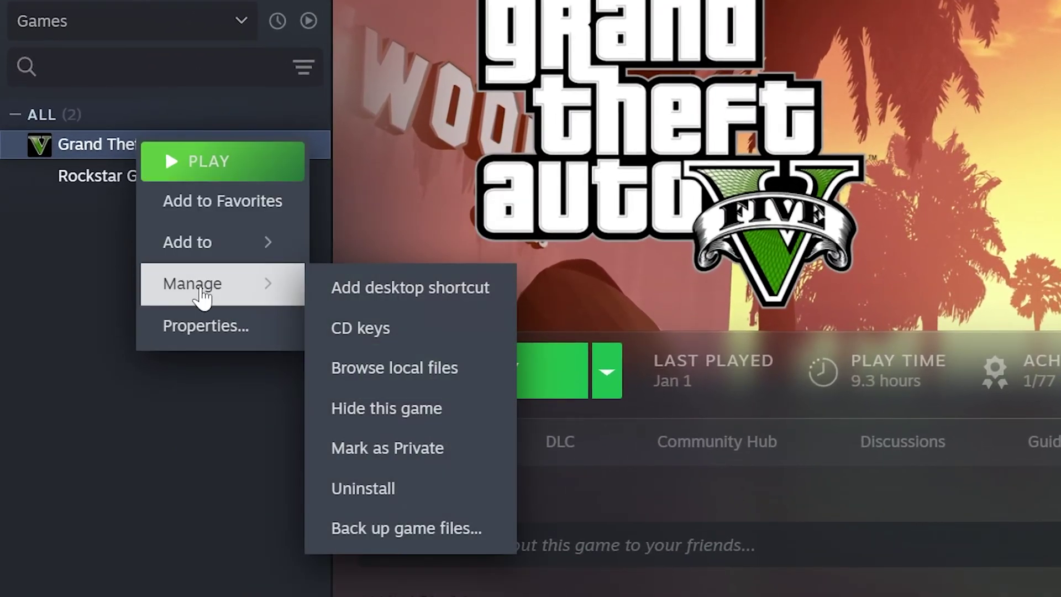
{"action": "left_click", "coordinate": [395, 369]}
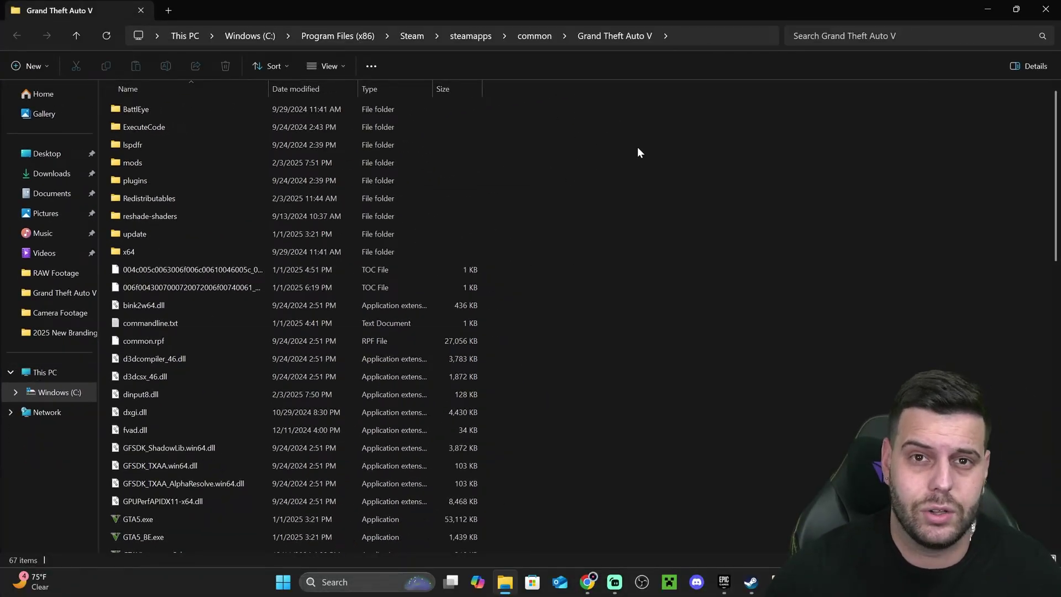
Step: Copy the path C:\Program Files (x86)\Steam\steamapps\common\Grand Theft Auto V and close Explorer
{"action": "left_click", "coordinate": [671, 39]}
{"action": "left_click_drag", "start_coordinate": [406, 36], "coordinate": [133, 36]}
{"action": "left_click", "coordinate": [403, 36]}
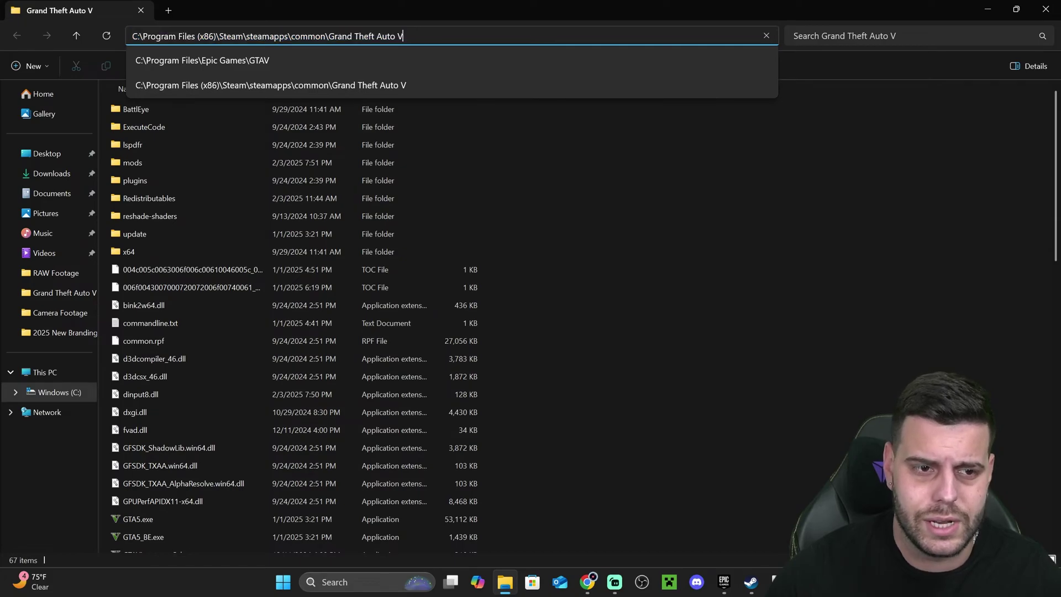
{"action": "key", "text": "ctrl+a"}
{"action": "key", "text": "ctrl+c"}
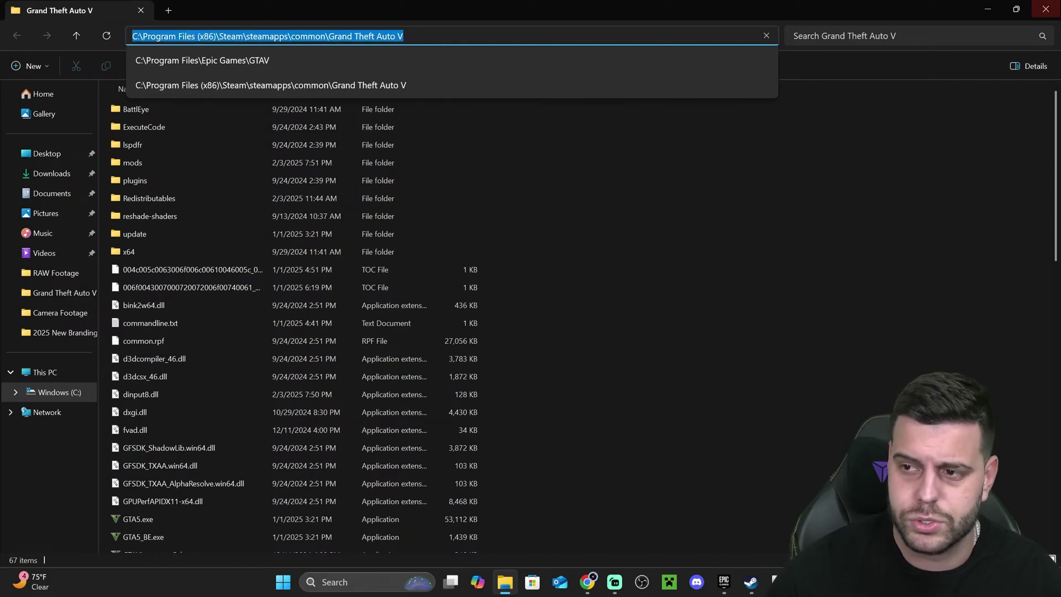
{"action": "left_click", "coordinate": [1045, 8]}
Step: Paste the Steam Grand Theft Auto V path into OpenIV's folder picker and select that folder
{"action": "left_click", "coordinate": [1009, 12]}
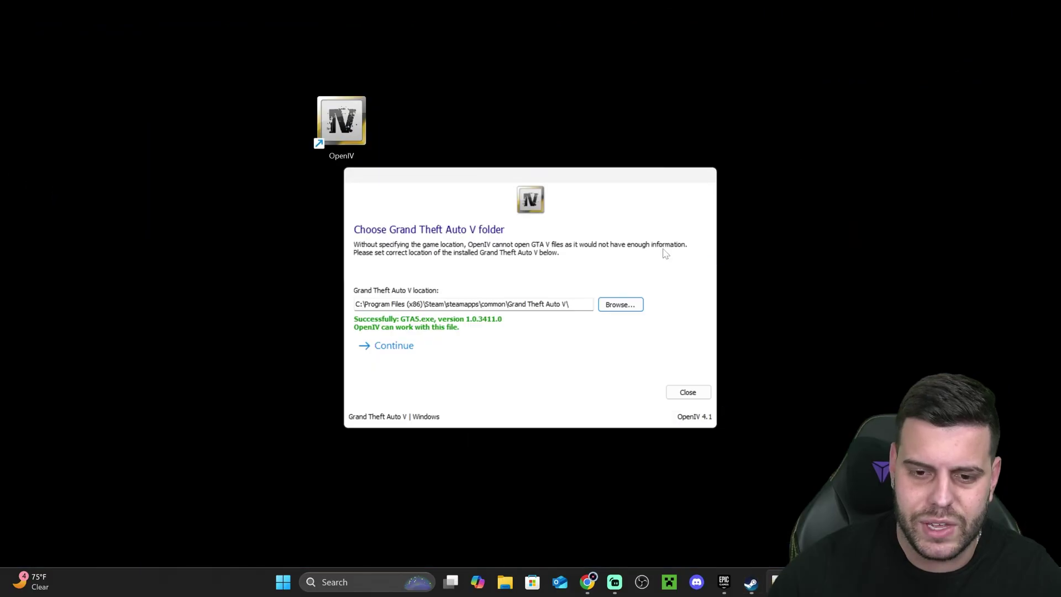
{"action": "left_click", "coordinate": [619, 303]}
{"action": "left_click", "coordinate": [685, 211]}
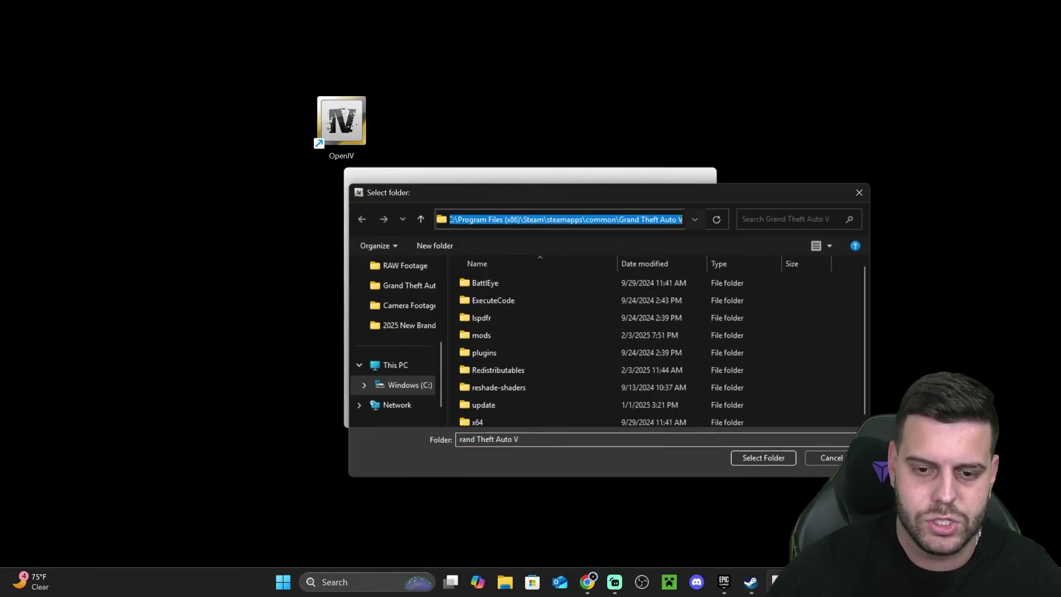
{"action": "key", "text": "ctrl+v"}
{"action": "key", "text": "Return"}
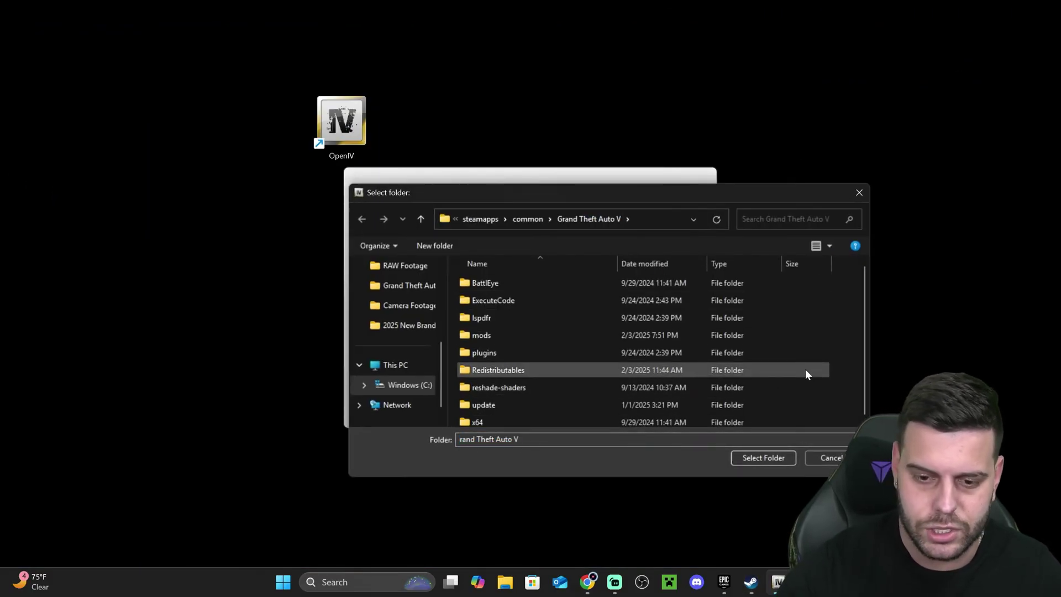
{"action": "left_click", "coordinate": [749, 456]}
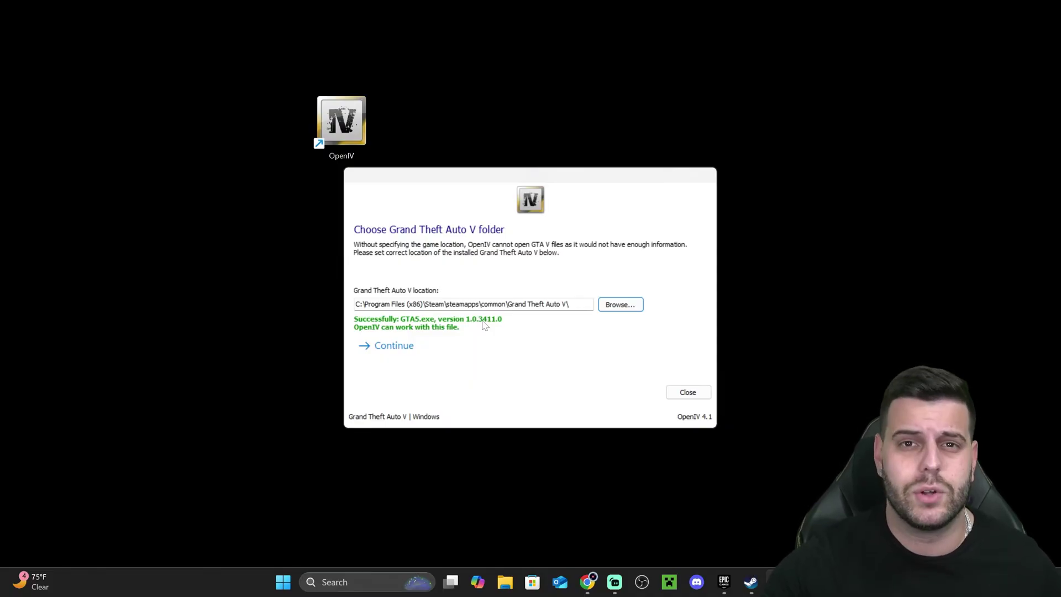
Step: Review the Epic, Steam and Rockstar Launcher default install paths in the Chrome tutorial
{"action": "left_click", "coordinate": [587, 581]}
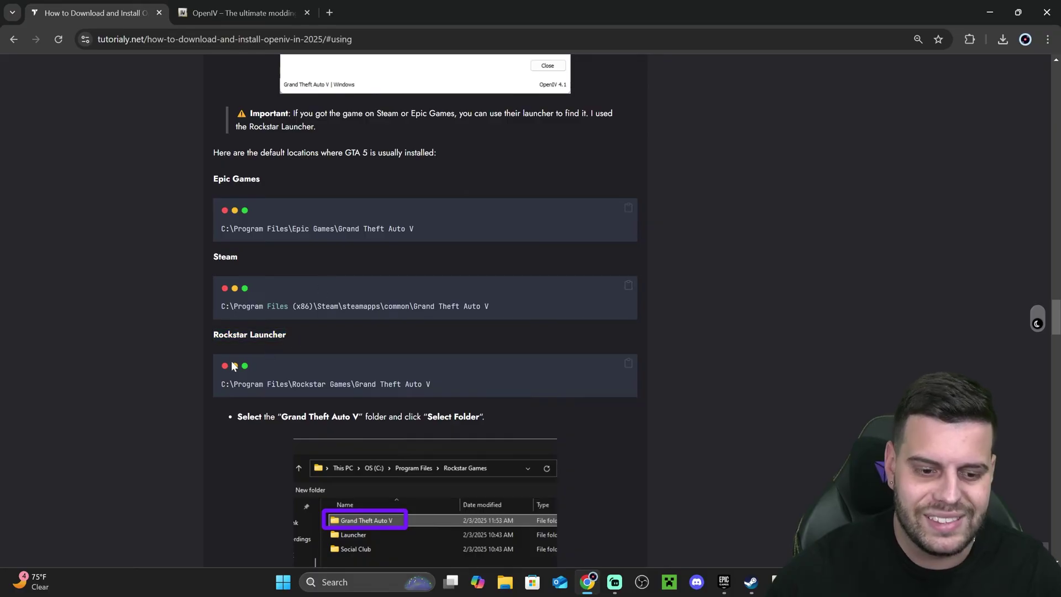
{"action": "mouse_move", "coordinate": [221, 383]}
{"action": "left_mouse_down"}
{"action": "mouse_move", "coordinate": [443, 383]}
{"action": "mouse_move", "coordinate": [217, 382]}
{"action": "left_mouse_up"}
{"action": "key", "text": "ctrl+c"}
{"action": "left_click", "coordinate": [219, 384]}
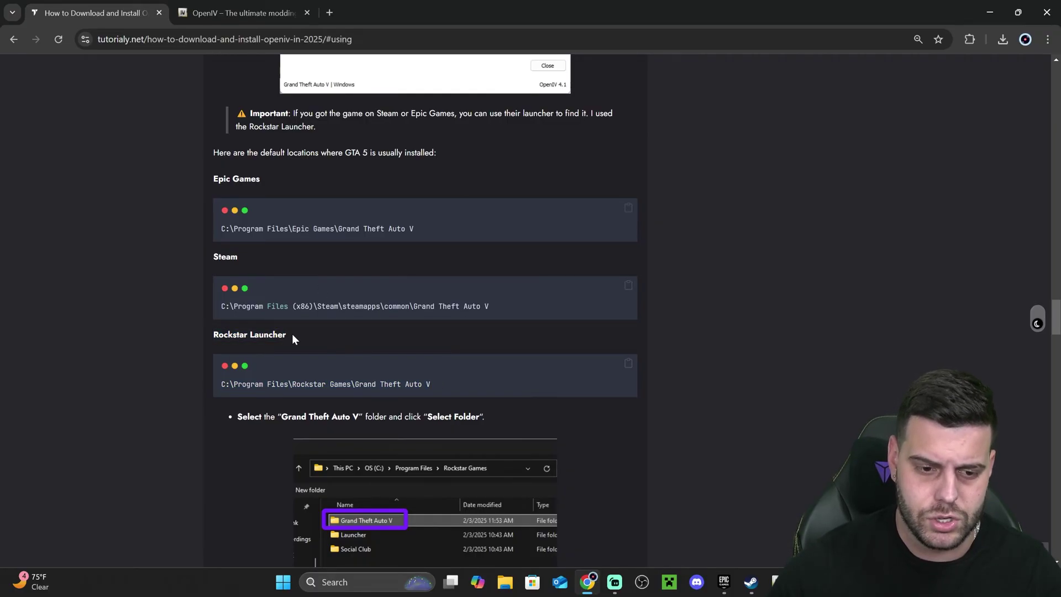
{"action": "left_click_drag", "start_coordinate": [292, 336], "coordinate": [218, 334]}
{"action": "left_click", "coordinate": [219, 334]}
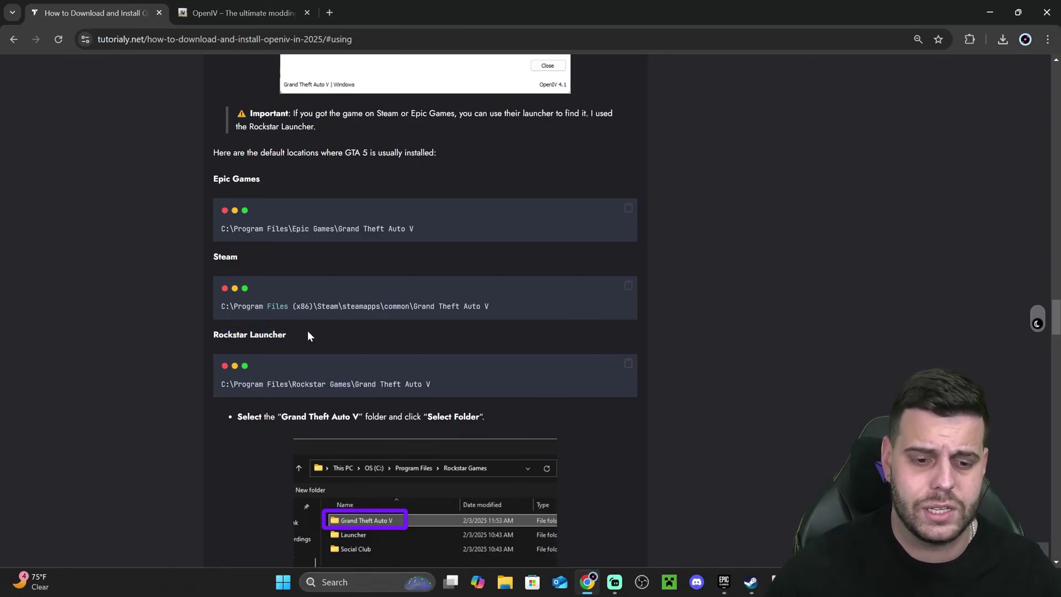
{"action": "left_click_drag", "start_coordinate": [307, 336], "coordinate": [201, 337]}
{"action": "left_click", "coordinate": [201, 337]}
{"action": "scroll", "coordinate": [267, 343], "scroll_direction": "down", "scroll_amount": 1}
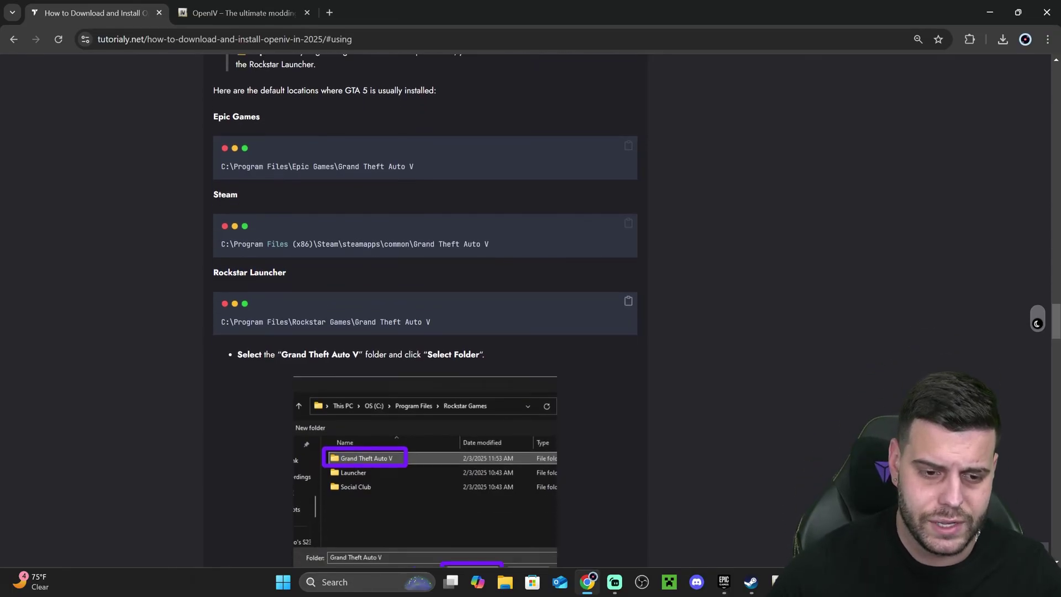
{"action": "left_click", "coordinate": [990, 12]}
Step: Cancel the folder picker, then continue past the folder and Backups pages to load GTA V
{"action": "left_click", "coordinate": [627, 305]}
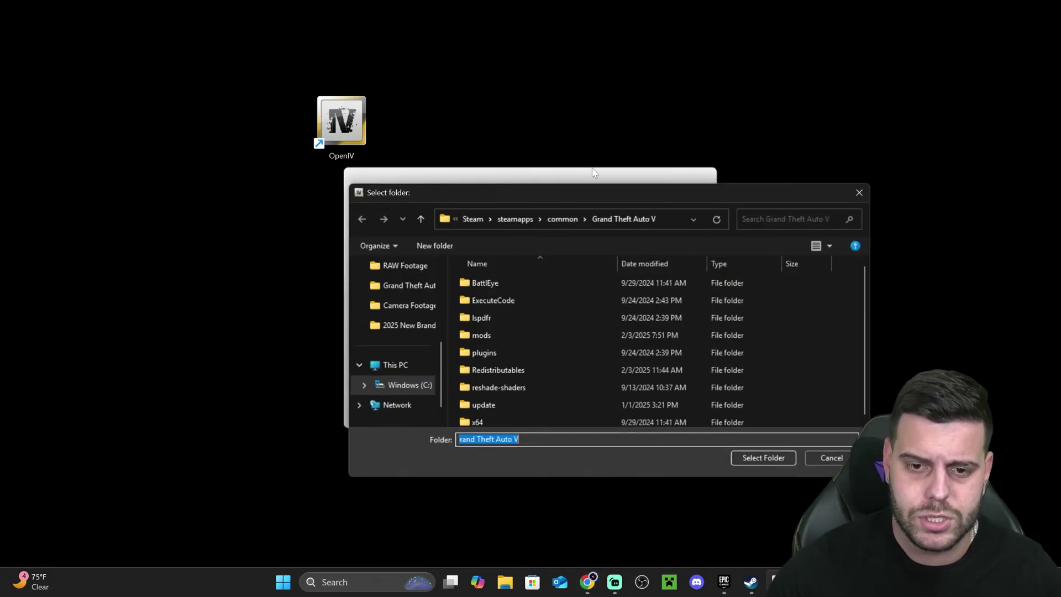
{"action": "left_click", "coordinate": [652, 219]}
{"action": "key", "text": "ctrl+v"}
{"action": "key", "text": "Escape"}
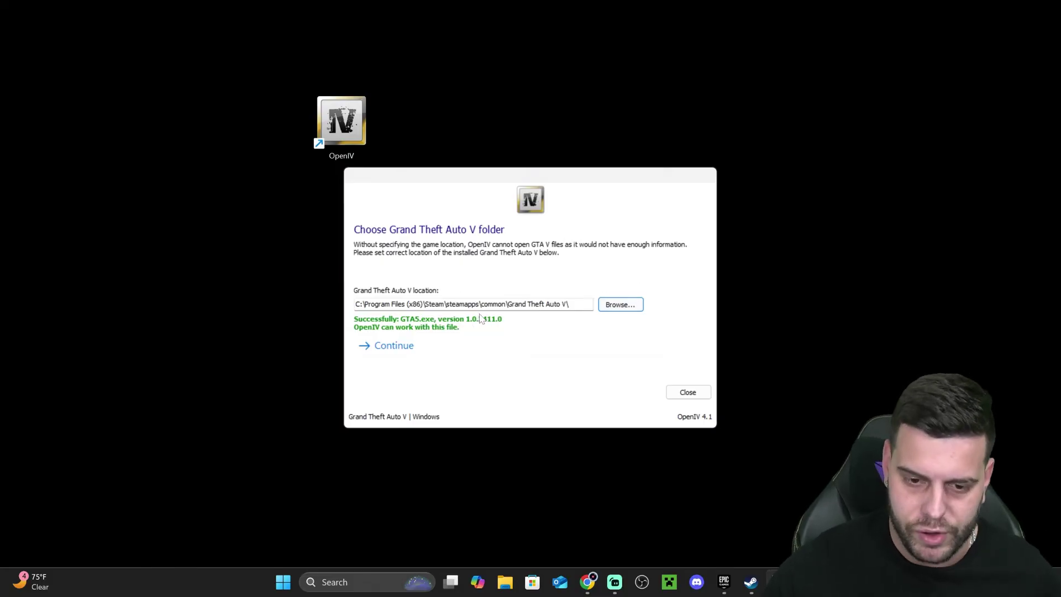
{"action": "left_click", "coordinate": [400, 347]}
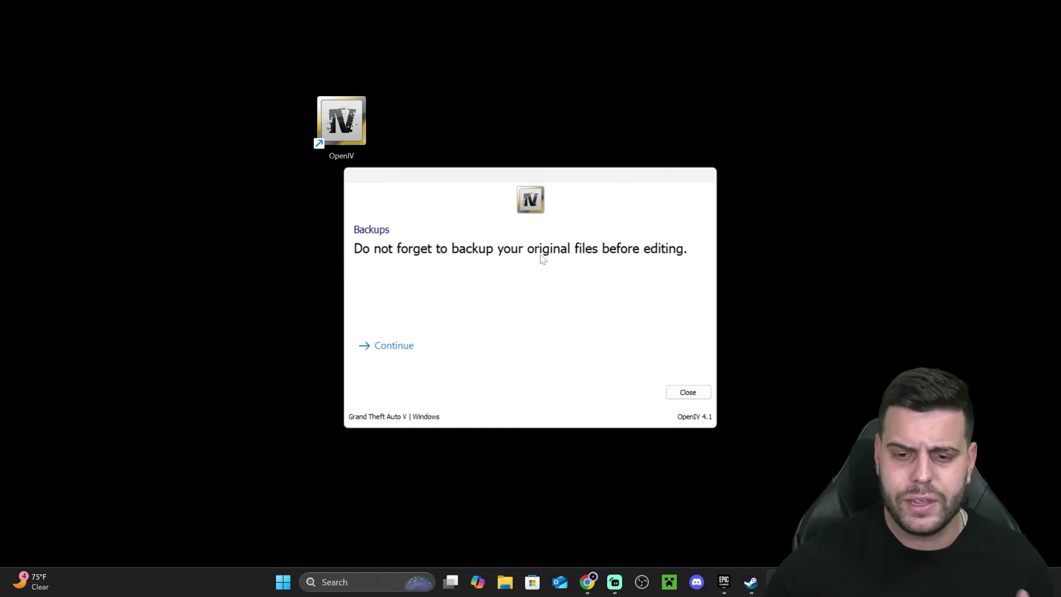
{"action": "left_click", "coordinate": [430, 346]}
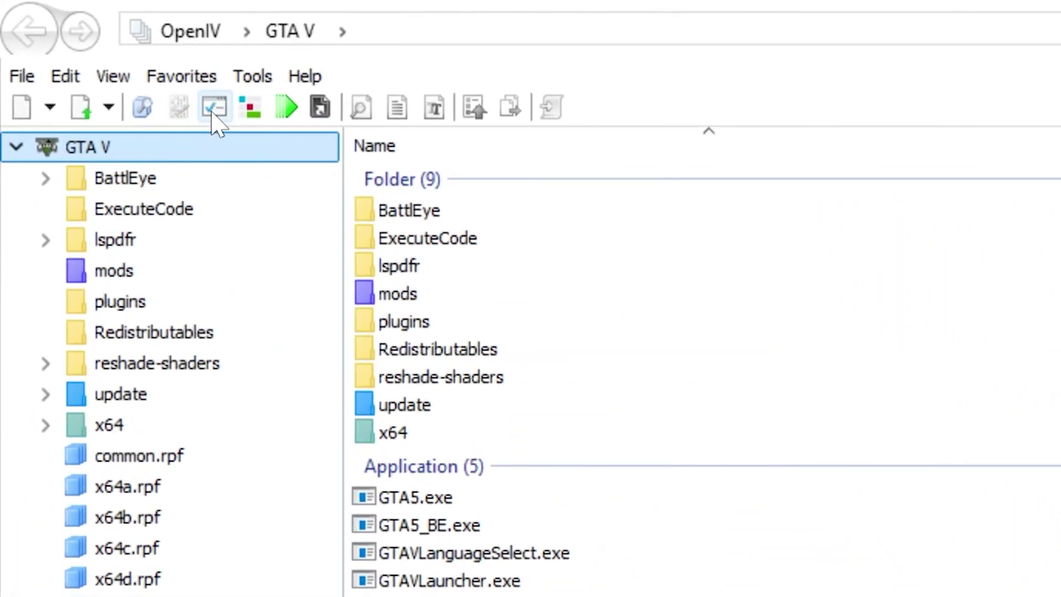
Step: In the ASI Manager, uninstall ASI Loader, OpenIV.ASI and openCamera
{"action": "left_click", "coordinate": [213, 111]}
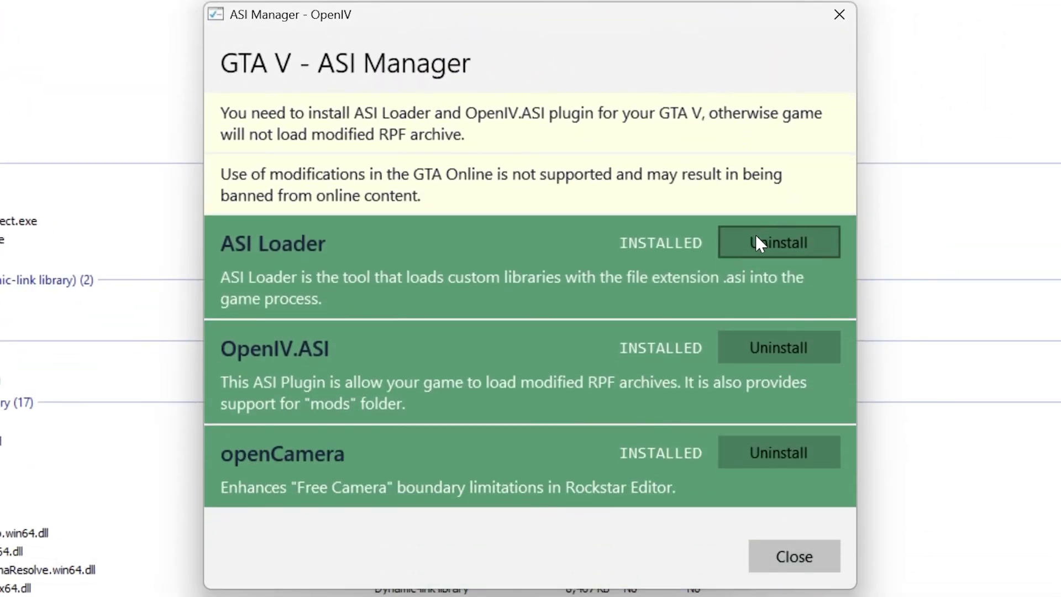
{"action": "left_click", "coordinate": [787, 243]}
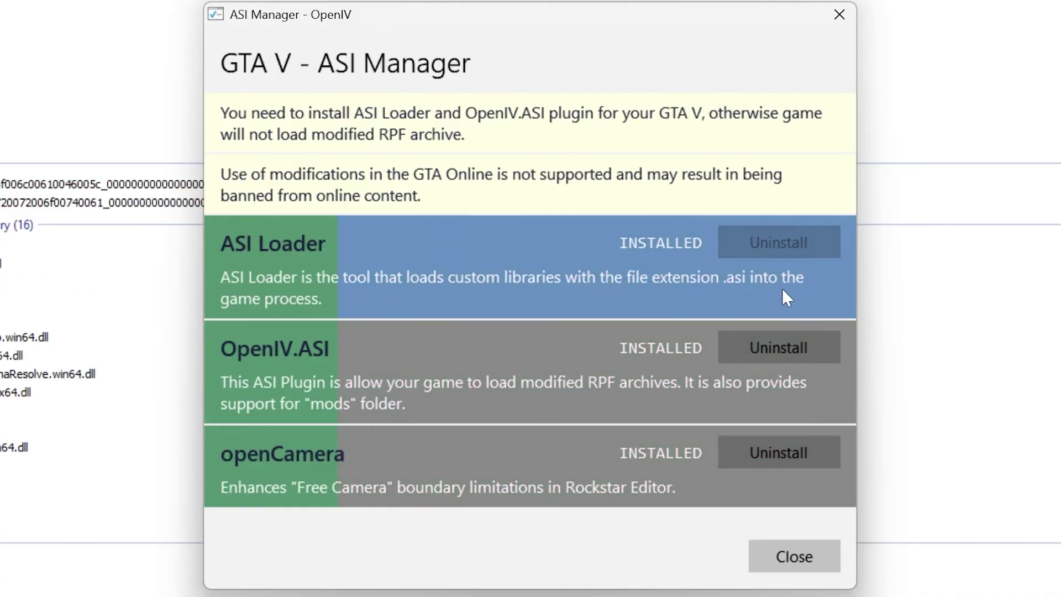
{"action": "left_click", "coordinate": [791, 346]}
{"action": "left_click", "coordinate": [792, 453]}
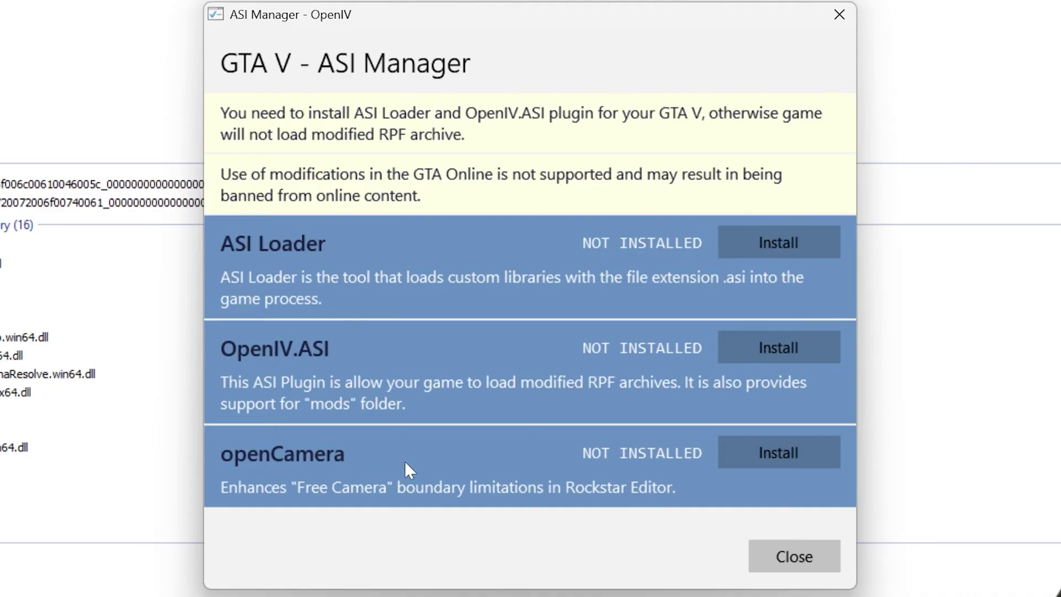
Step: Reinstall ASI Loader, OpenIV.ASI and openCamera
{"action": "left_click", "coordinate": [797, 246]}
{"action": "left_click", "coordinate": [782, 350]}
{"action": "left_click", "coordinate": [769, 445]}
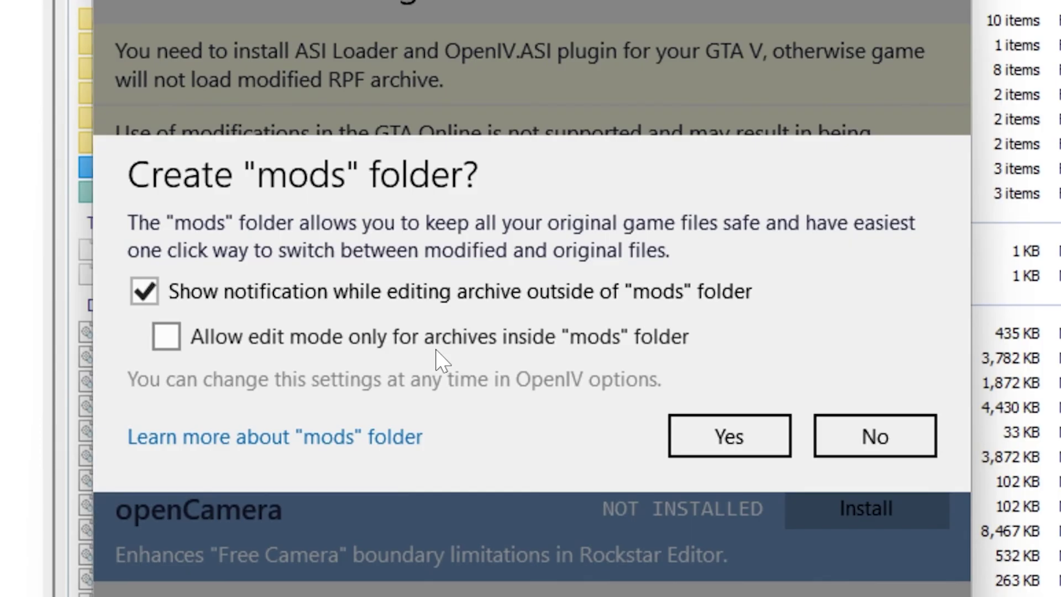
Step: Turn the mods-only edit mode checkbox back off and confirm creating the mods folder
{"action": "left_click", "coordinate": [175, 337]}
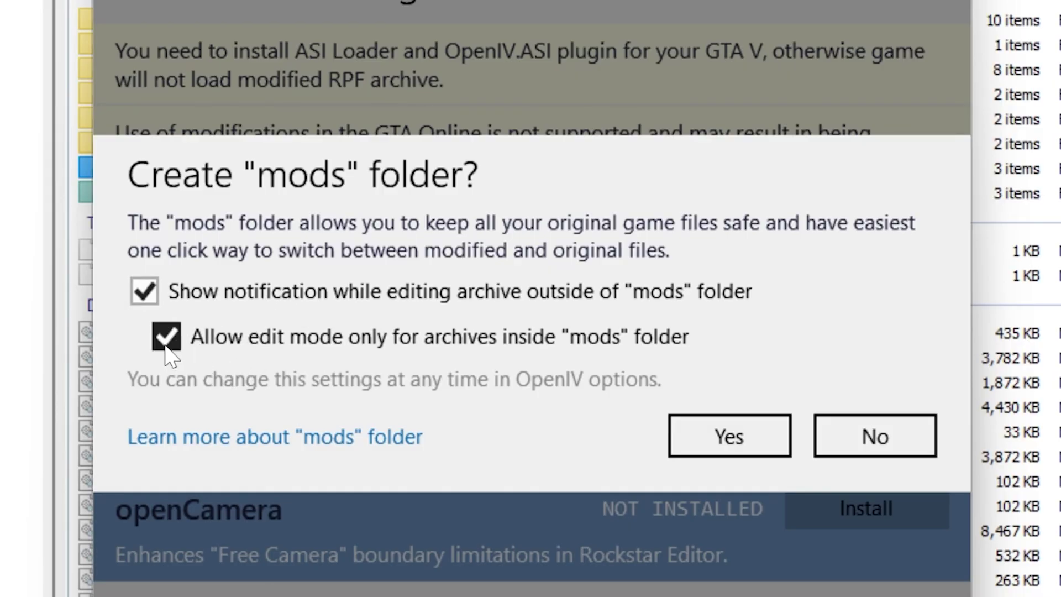
{"action": "left_click", "coordinate": [303, 341]}
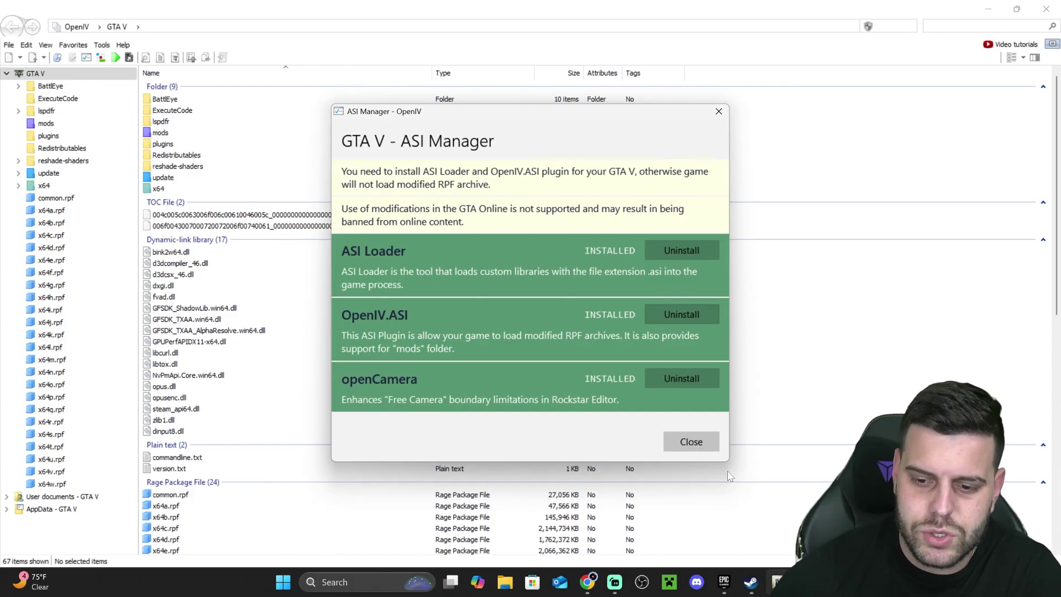
Step: Close the ASI Manager and enable edit mode, accepting the auto-save warning
{"action": "left_click", "coordinate": [692, 442]}
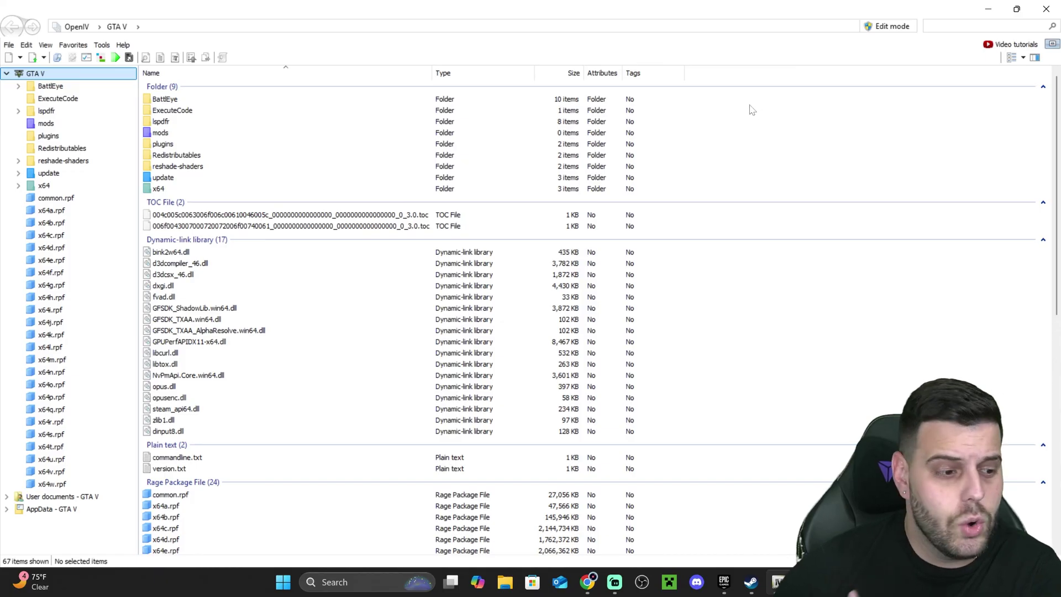
{"action": "left_click", "coordinate": [890, 27]}
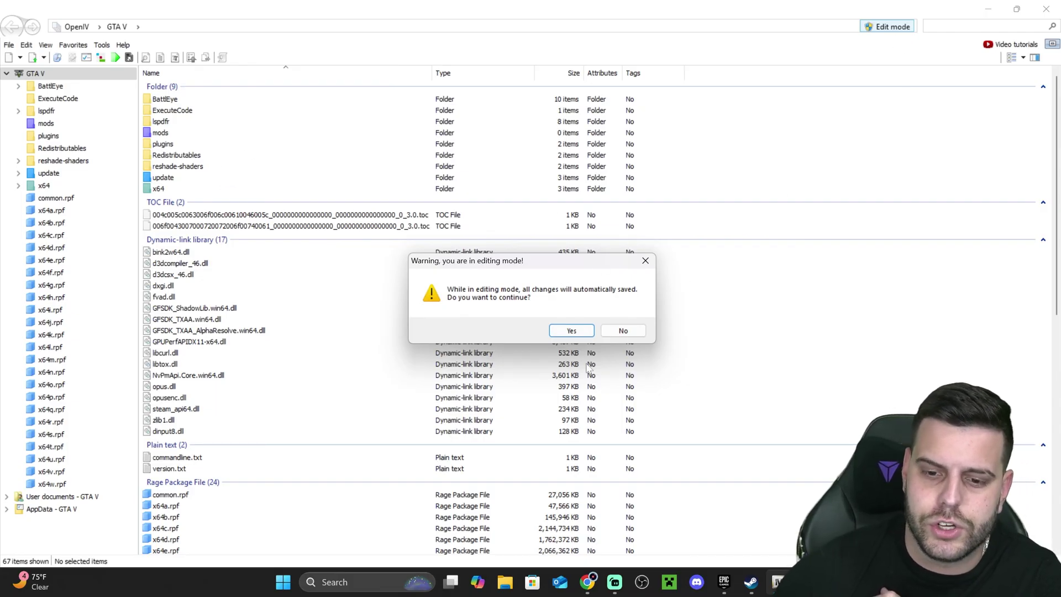
{"action": "left_click", "coordinate": [575, 333]}
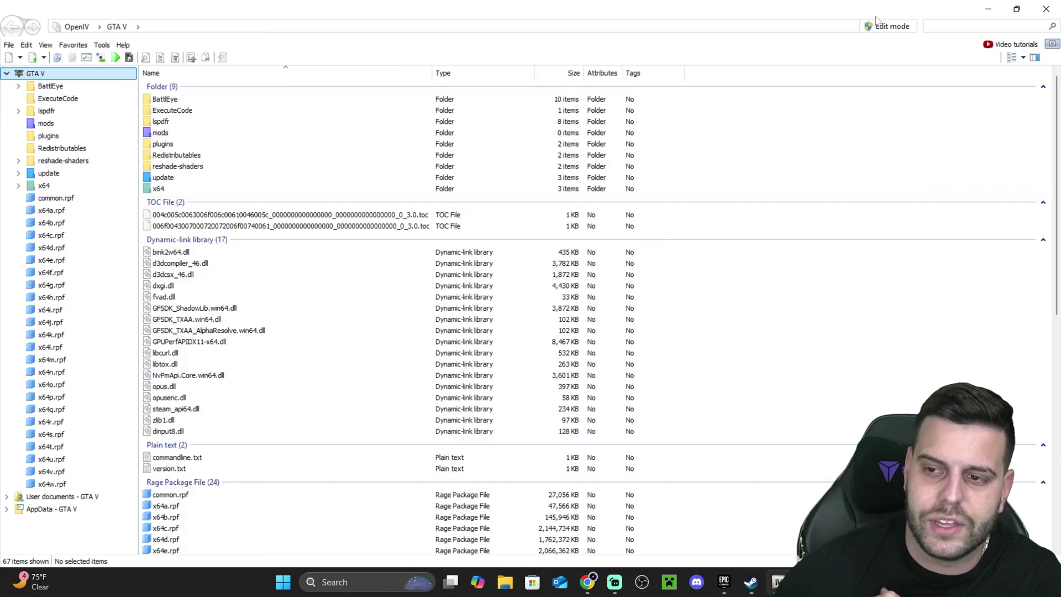
{"action": "left_click", "coordinate": [883, 26]}
{"action": "left_click", "coordinate": [572, 330]}
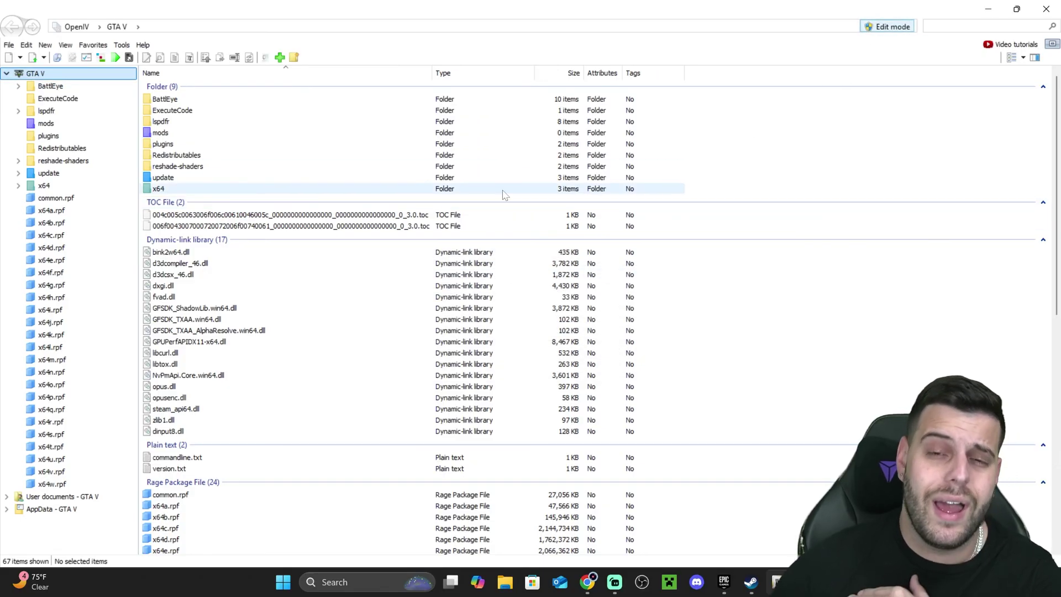